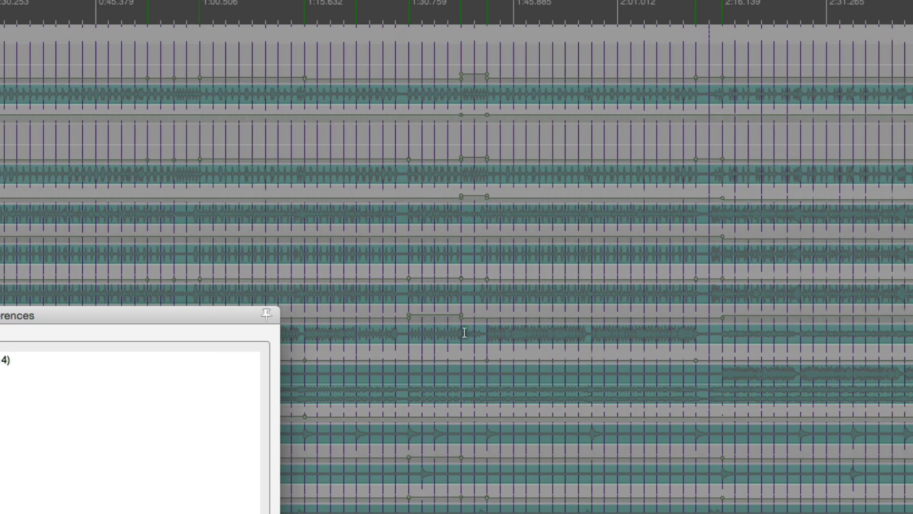
# Go to the Control/OSC/web preferences page and begin adding a new control surface
pyautogui.doubleClick(4, 318)
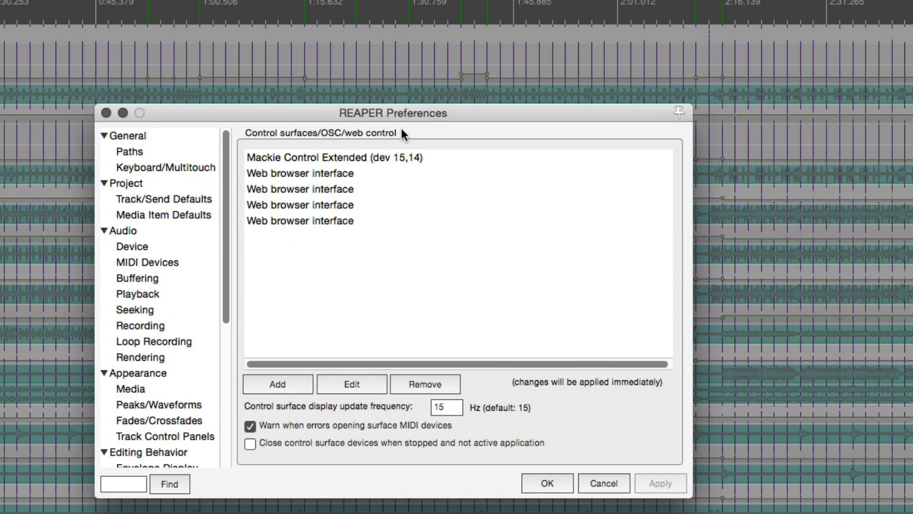
pyautogui.scroll(-5, 189, 342)
pyautogui.click(181, 444)
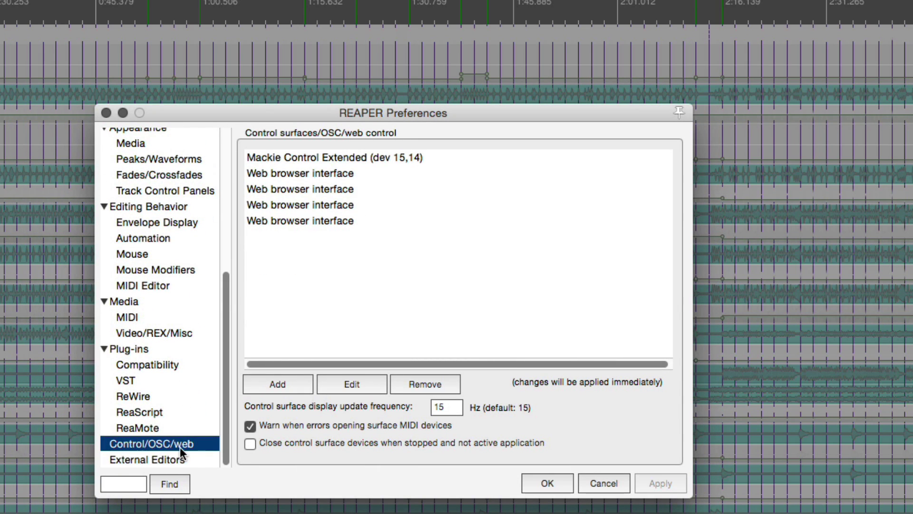
pyautogui.click(348, 177)
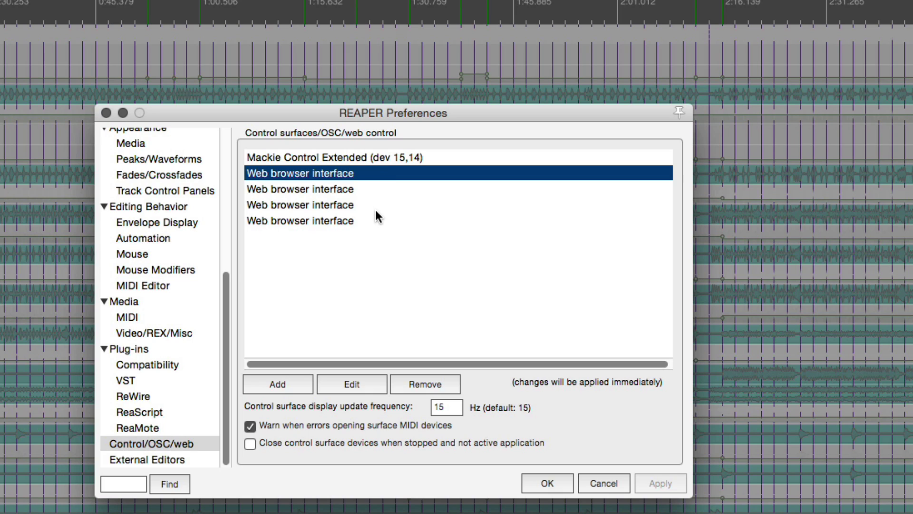
pyautogui.click(287, 383)
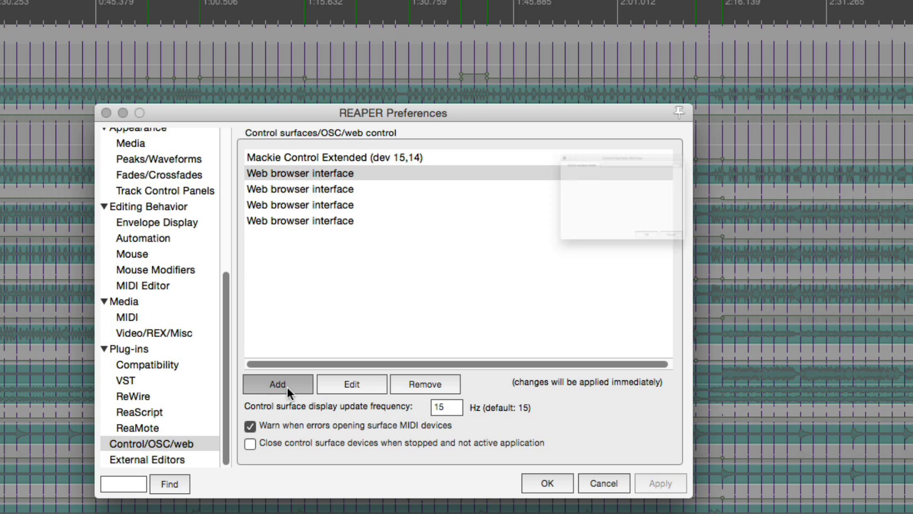
# Set the surface mode to Web browser interface and keep index.html as the default page
pyautogui.click(587, 99)
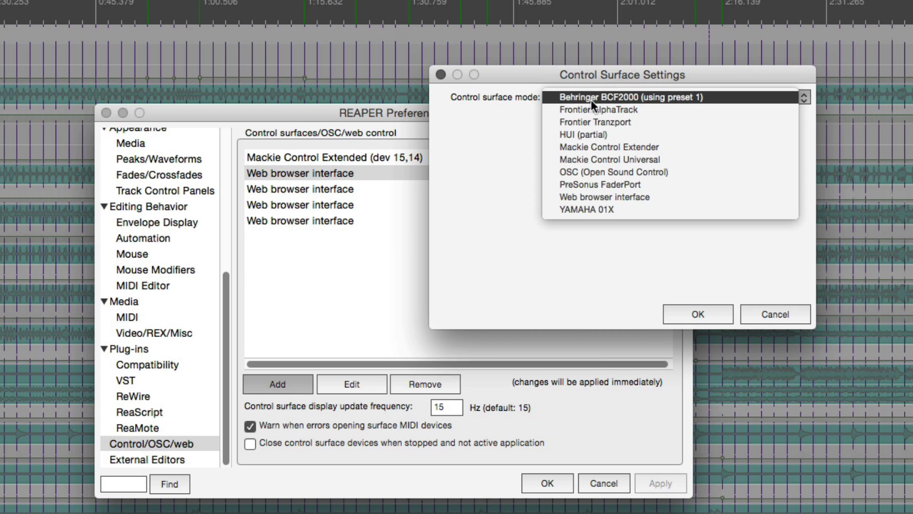
pyautogui.click(645, 199)
pyautogui.click(587, 151)
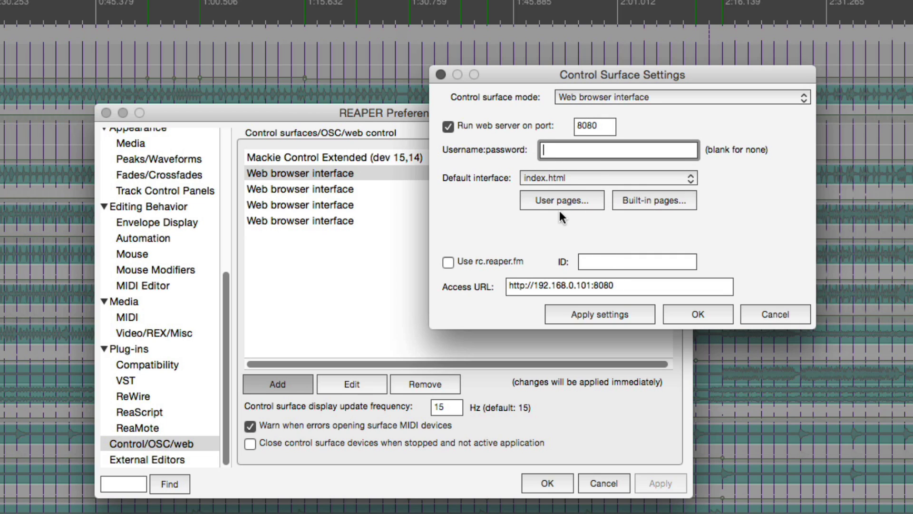
pyautogui.click(555, 179)
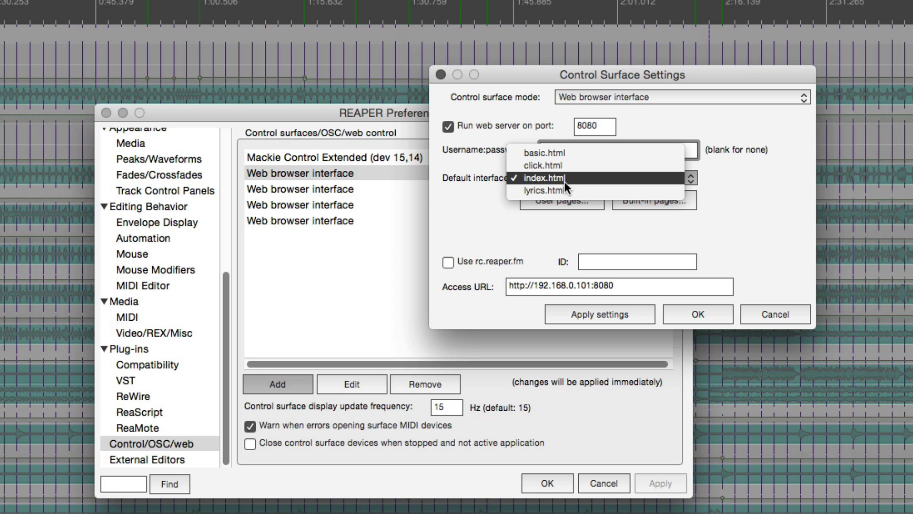
pyautogui.click(630, 177)
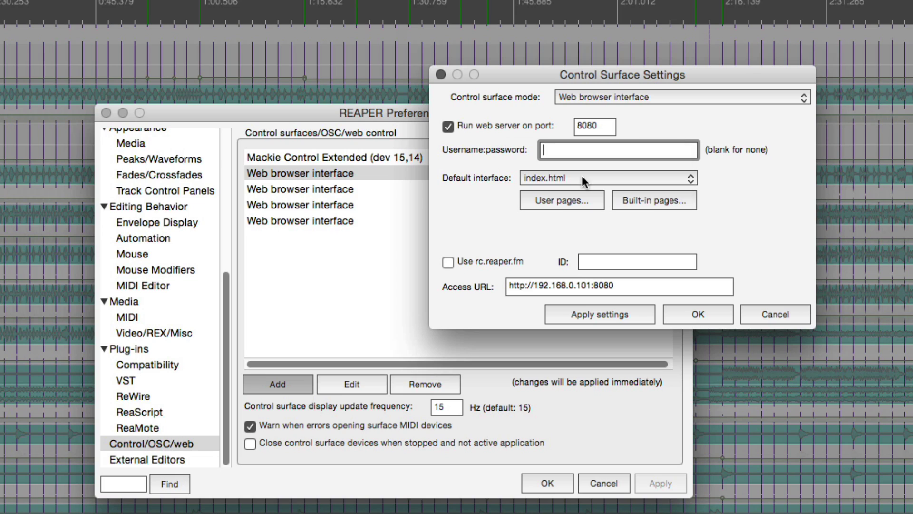
pyautogui.click(566, 178)
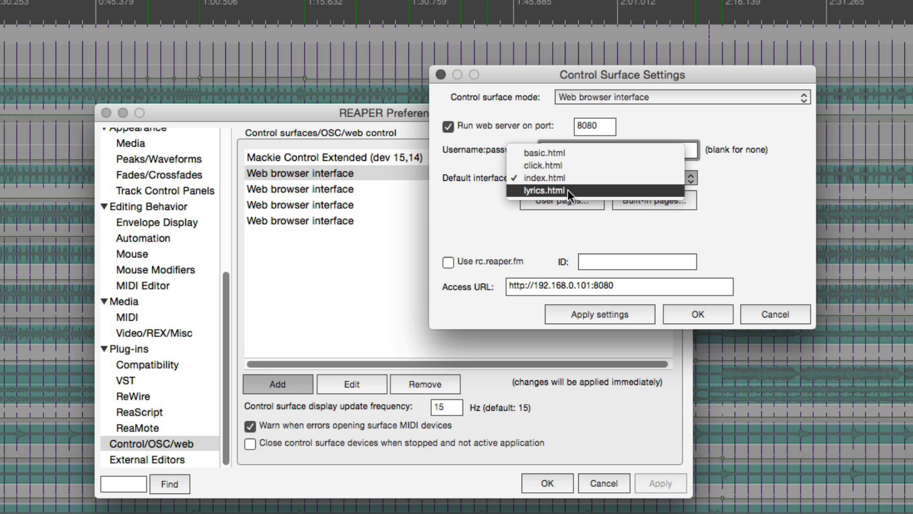
pyautogui.click(483, 214)
pyautogui.click(574, 175)
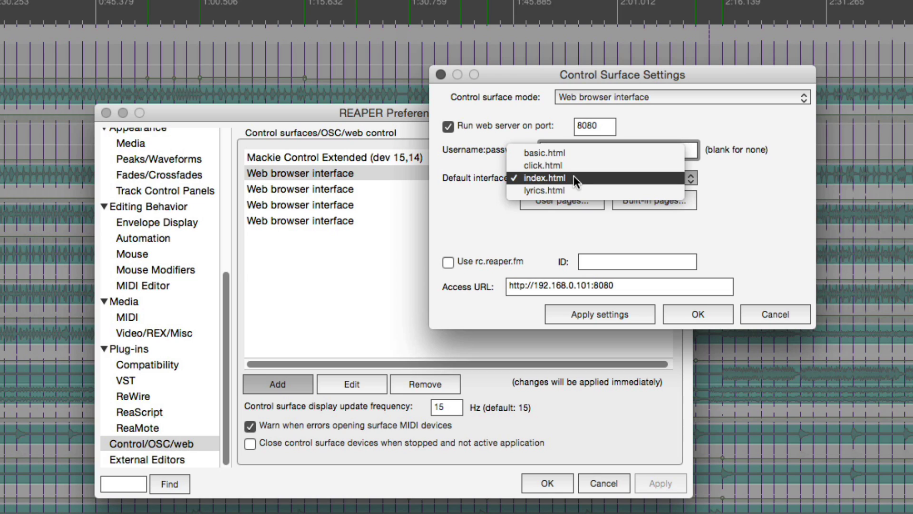
pyautogui.click(741, 187)
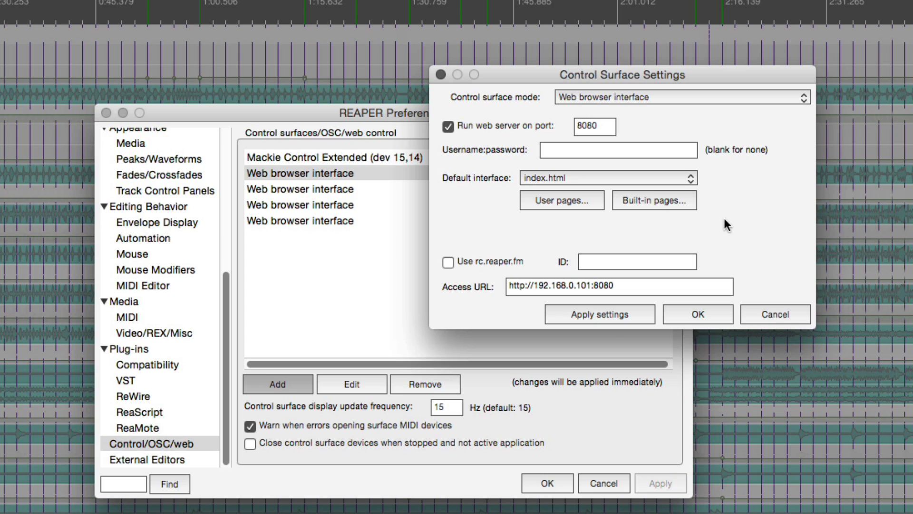
# Look through the User pages and Built-in pages folders, then close them
pyautogui.click(561, 201)
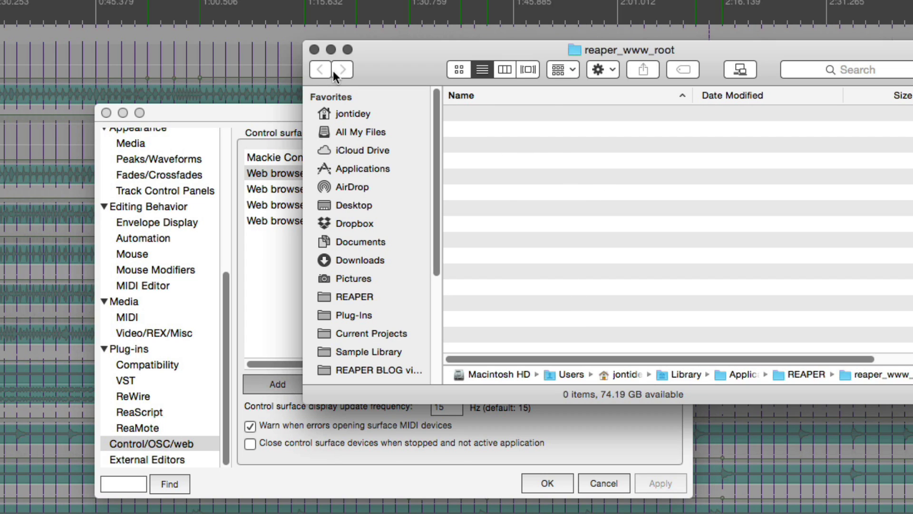
pyautogui.click(314, 49)
pyautogui.click(647, 206)
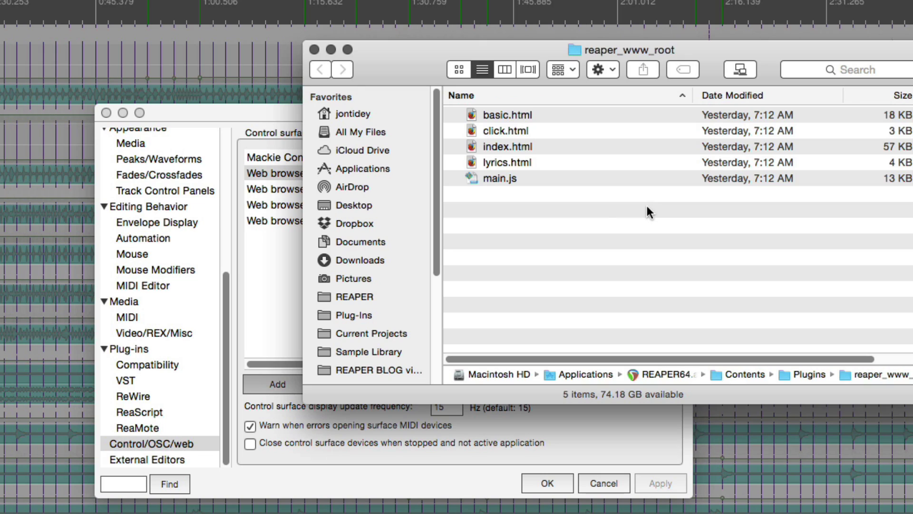
pyautogui.click(314, 49)
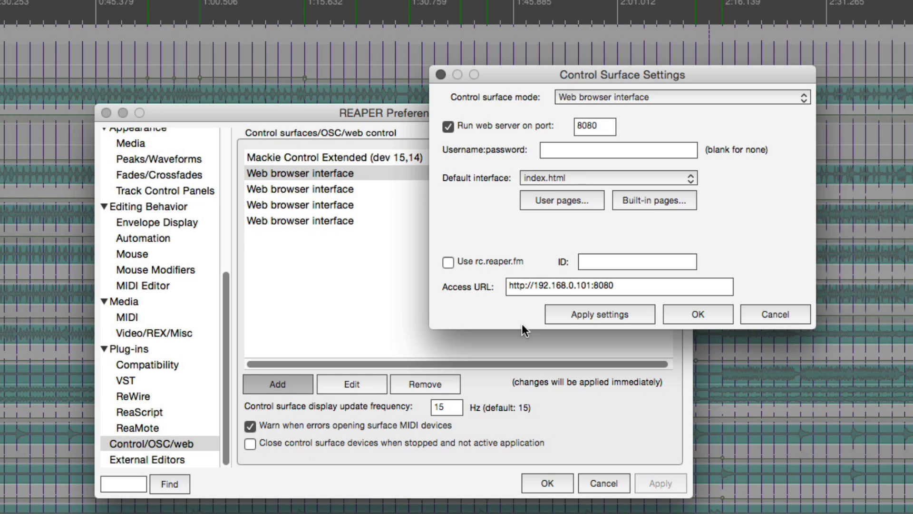
# Enable rc.reaper.fm with ID 'anything', apply, and dismiss the port-in-use error
pyautogui.click(513, 267)
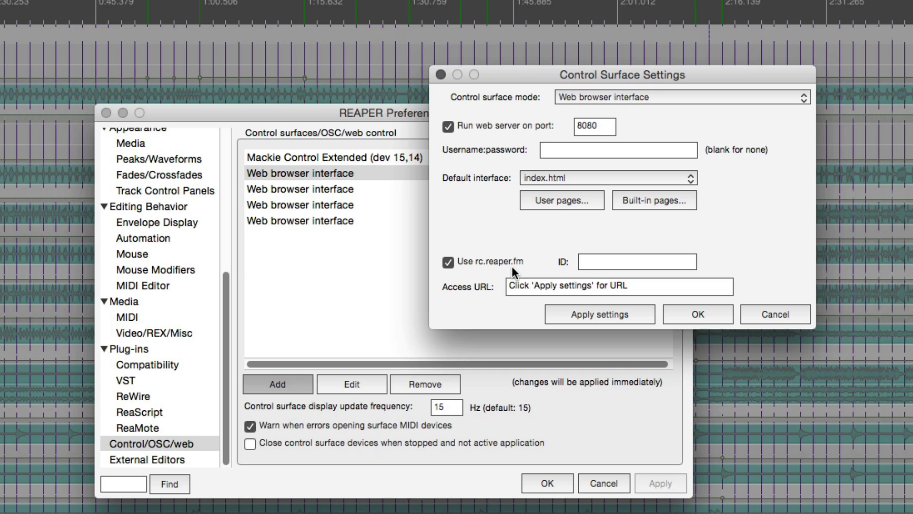
pyautogui.click(648, 262)
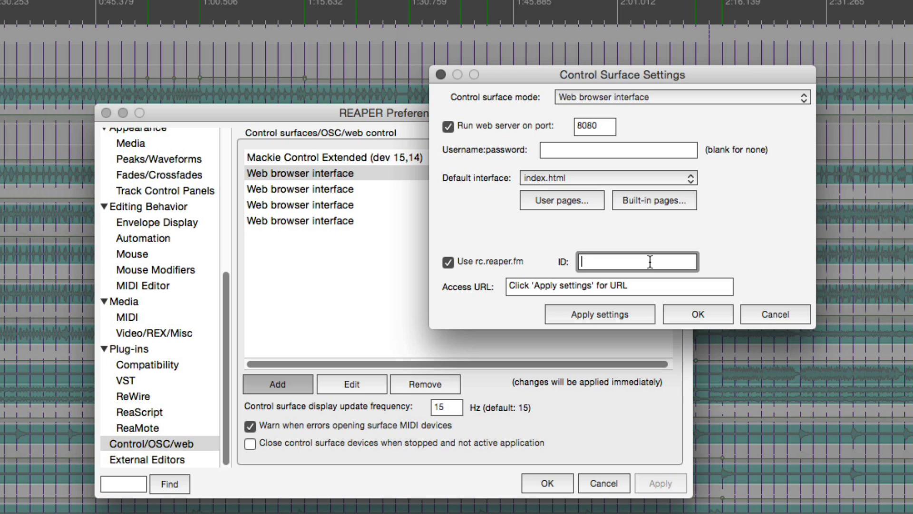
pyautogui.write('anything')
pyautogui.click(633, 314)
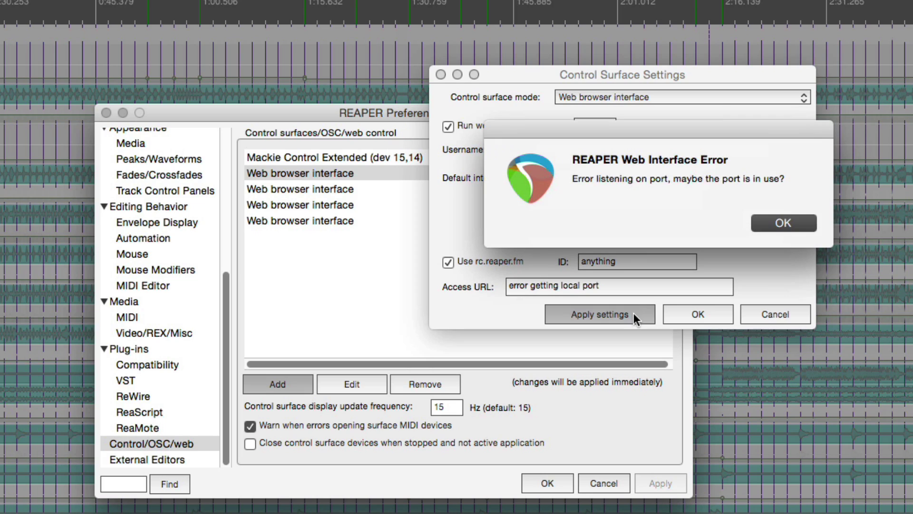
pyautogui.click(783, 222)
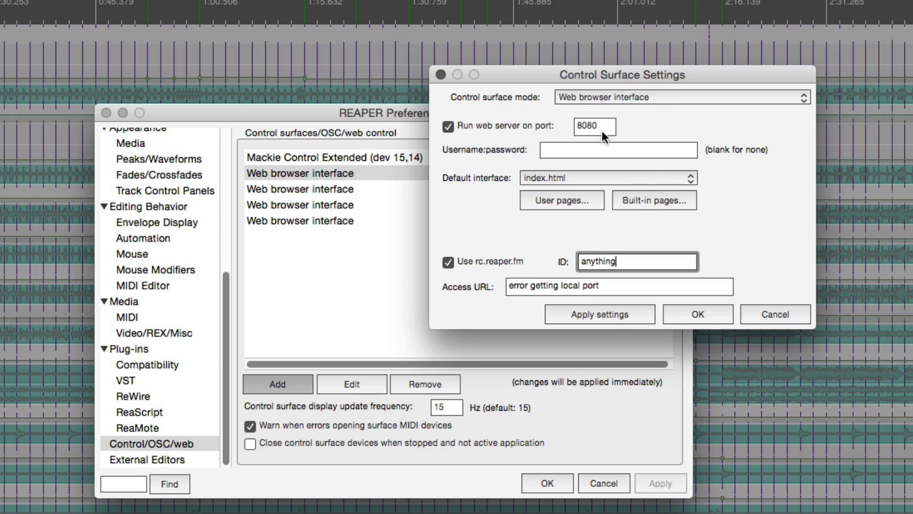
# Change the web server port to 8085, apply to get the remote URL, then cancel
pyautogui.click(613, 125)
pyautogui.press('BackSpace')
pyautogui.write('5')
pyautogui.click(652, 241)
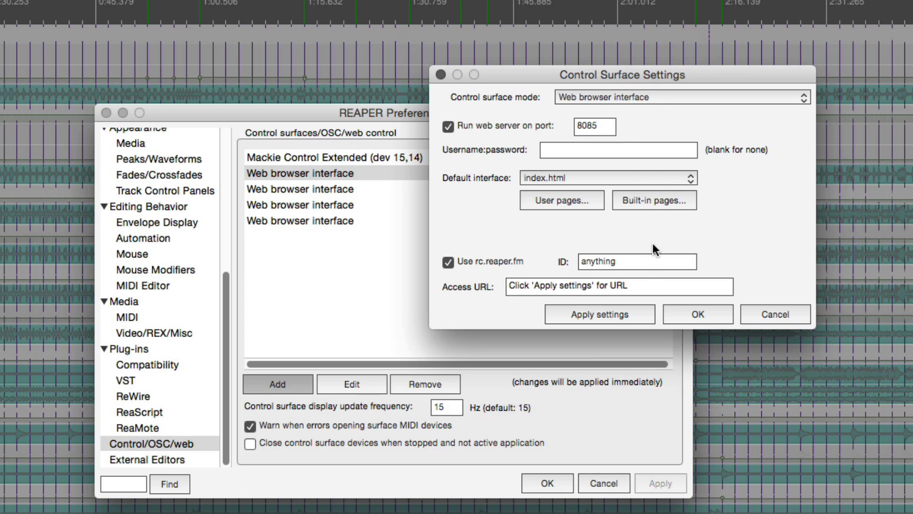
pyautogui.click(618, 313)
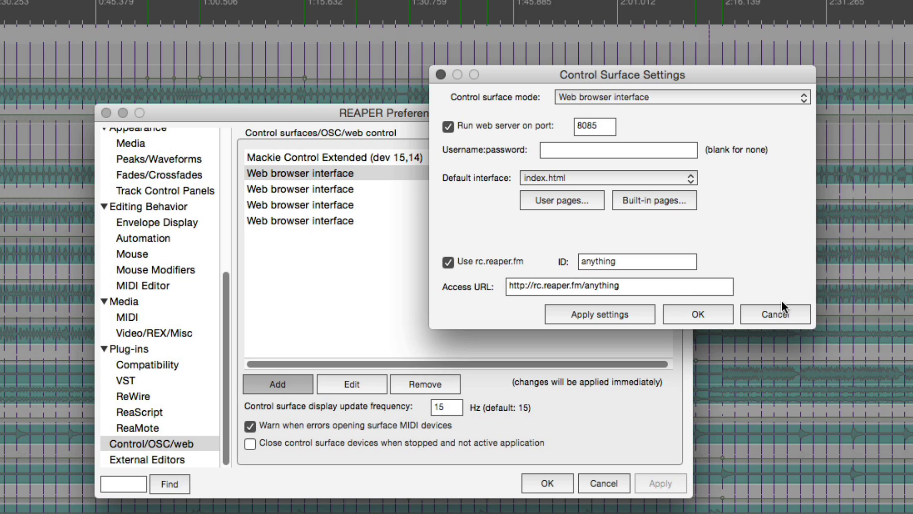
pyautogui.click(779, 316)
# Open the first Web browser interface's settings, select its access URL, and close it
pyautogui.click(418, 243)
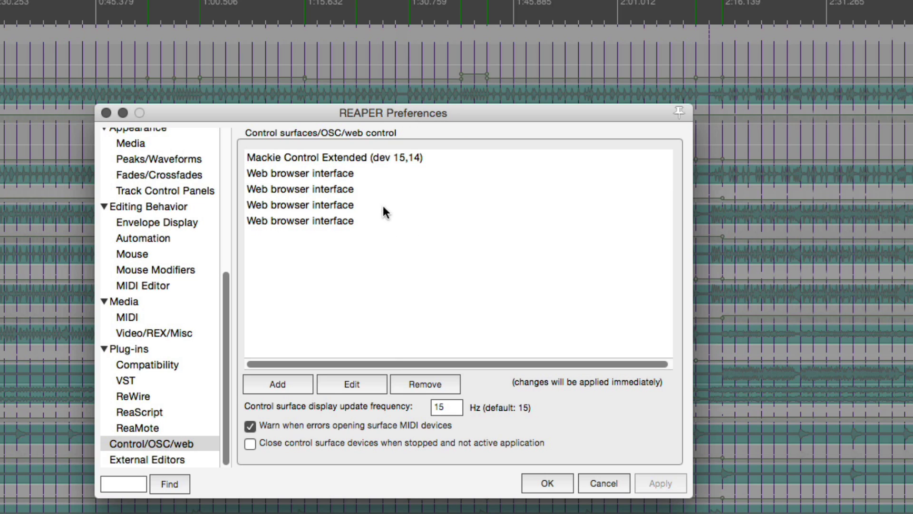
pyautogui.doubleClick(378, 174)
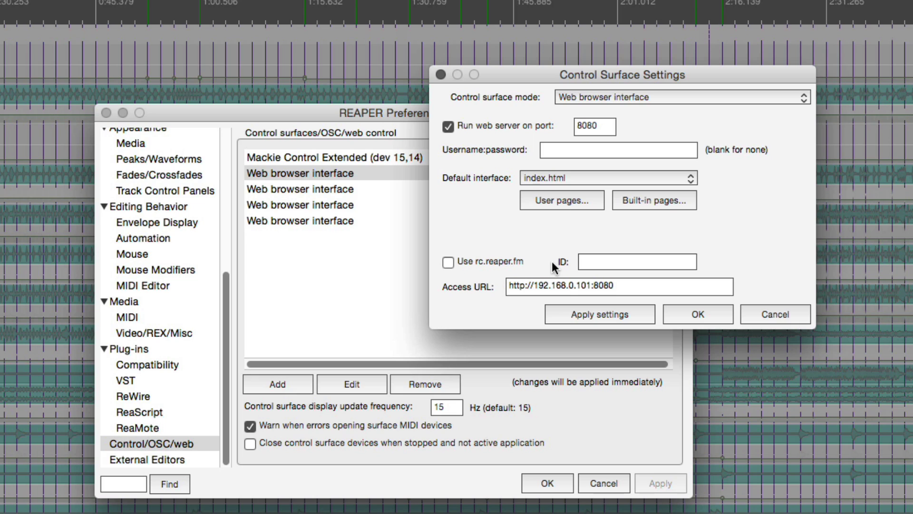
pyautogui.moveTo(619, 282); pyautogui.dragTo(467, 290)
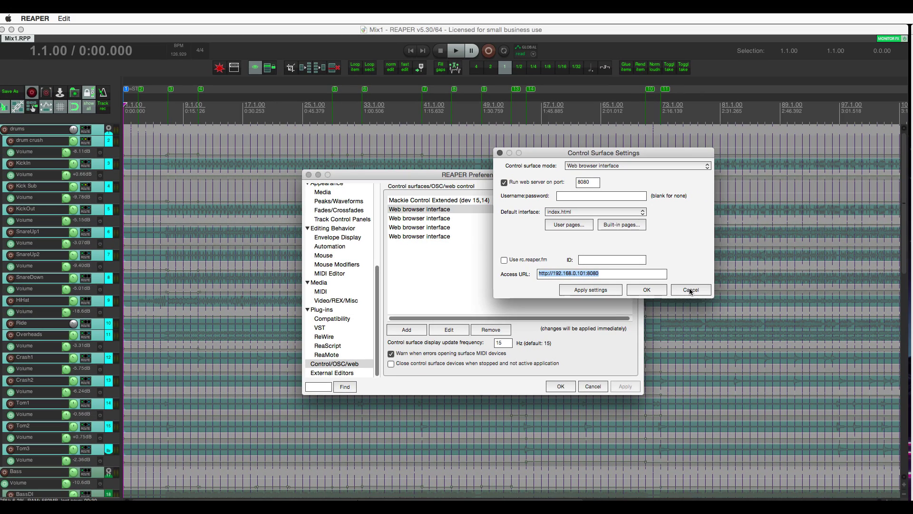
pyautogui.click(691, 290)
pyautogui.click(535, 289)
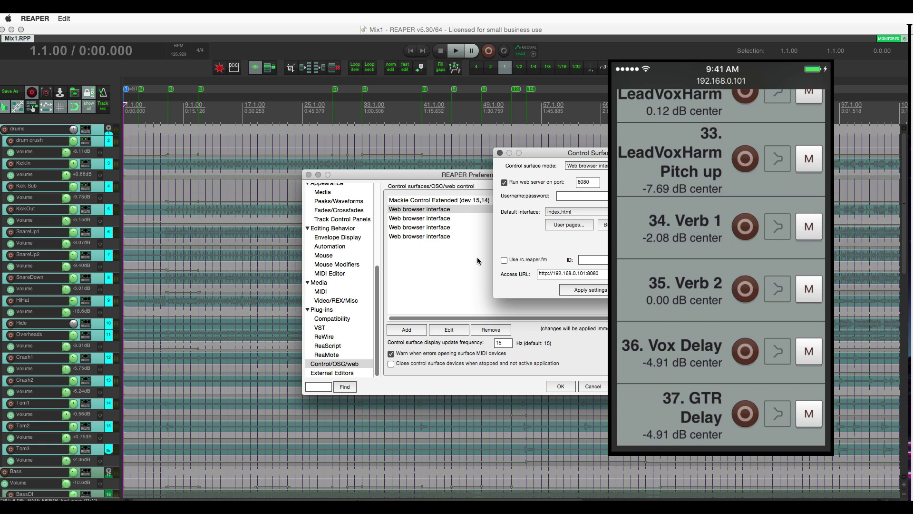
# Close the settings and Preferences, stop playback, and turn repeat off
pyautogui.press('Return')
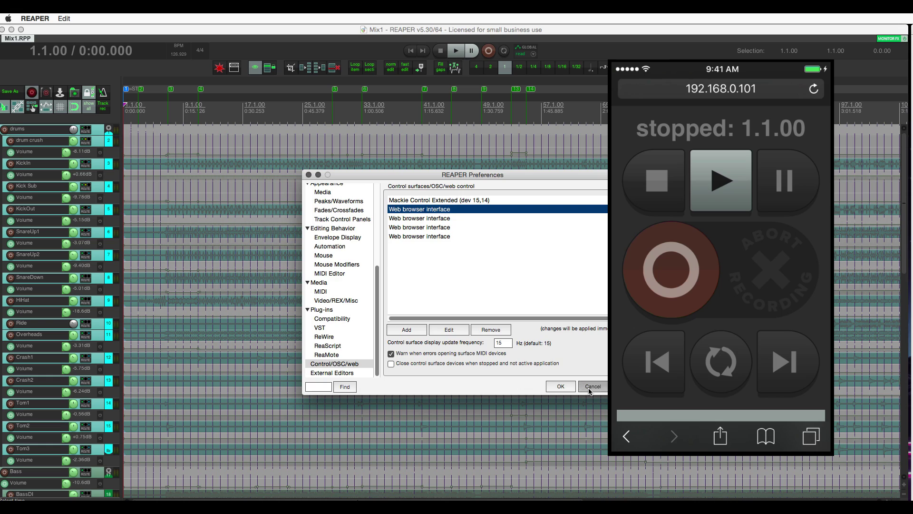
pyautogui.click(591, 389)
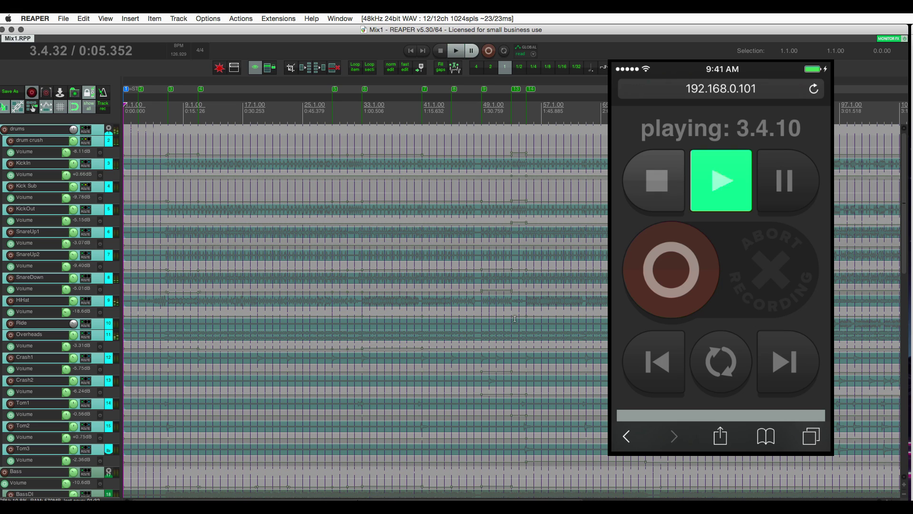
pyautogui.press('space')
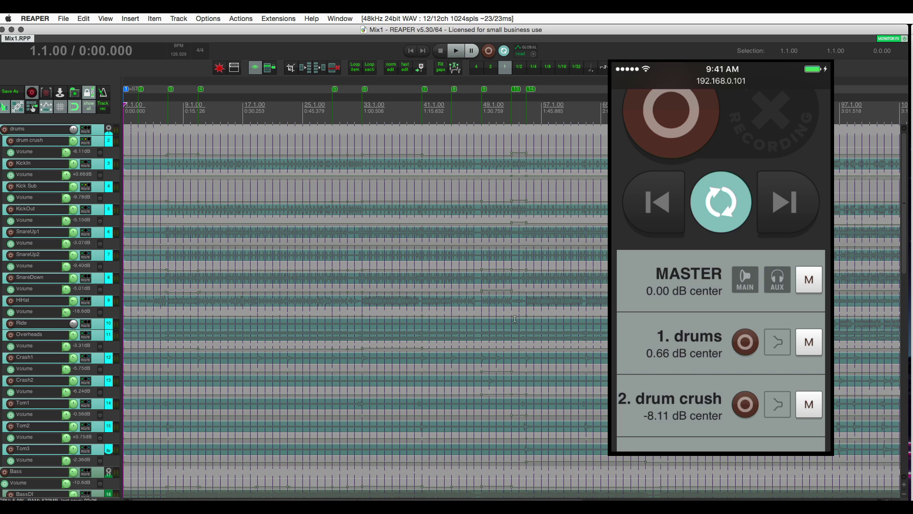
pyautogui.press('r')
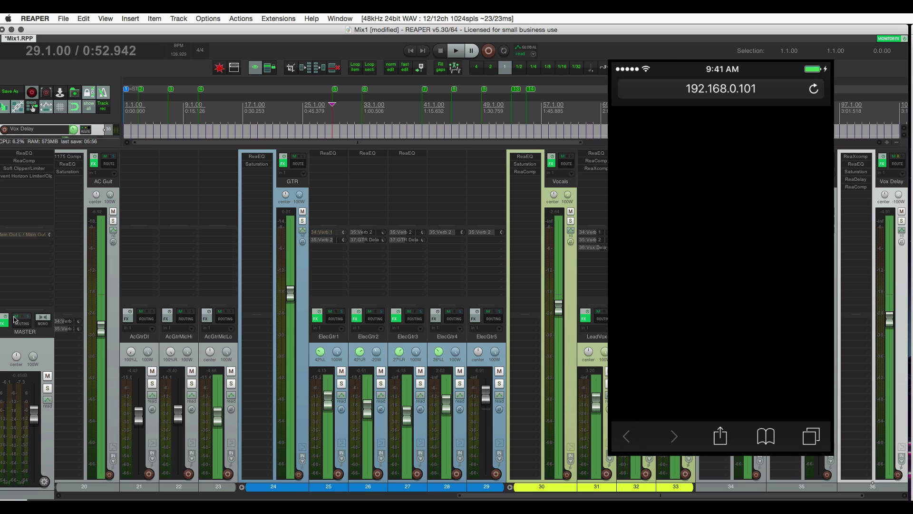
# Mute the master, play and stop, close the lyrics display, then unmute the master
pyautogui.click(47, 375)
pyautogui.press('space')
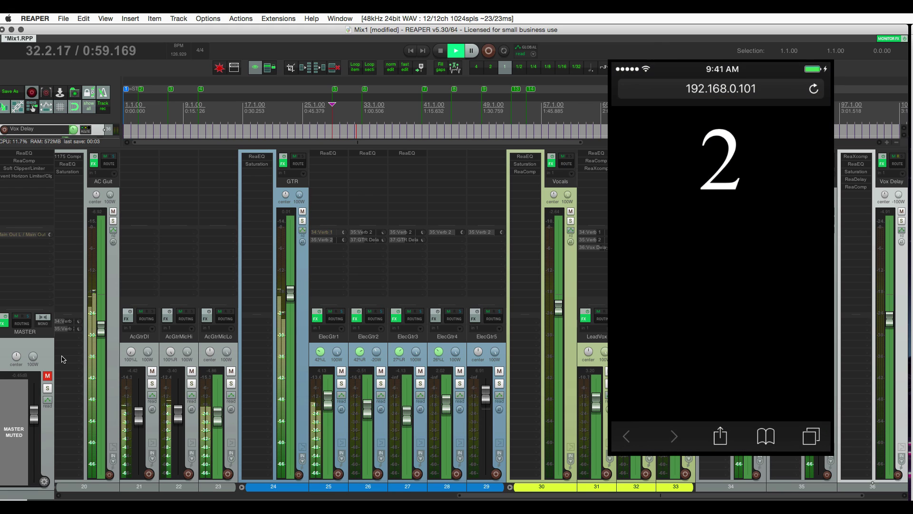
pyautogui.press('space')
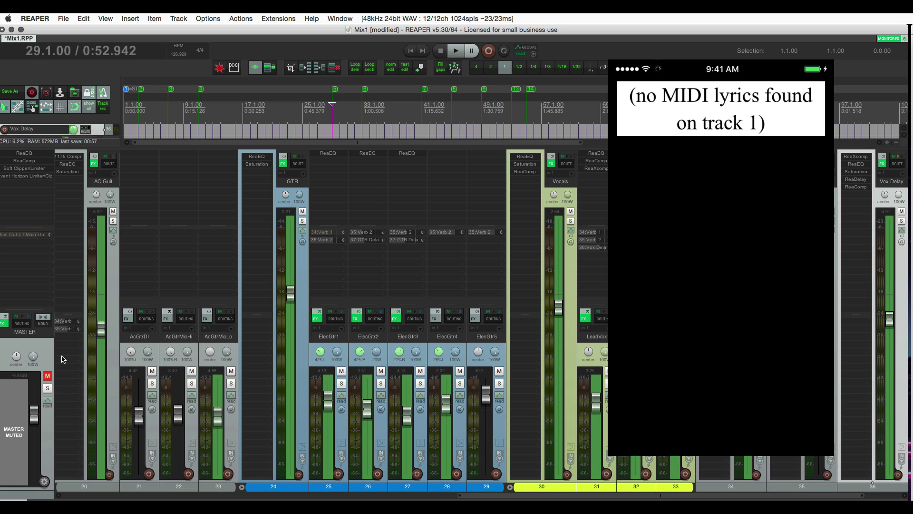
pyautogui.click(47, 378)
pyautogui.click(47, 378)
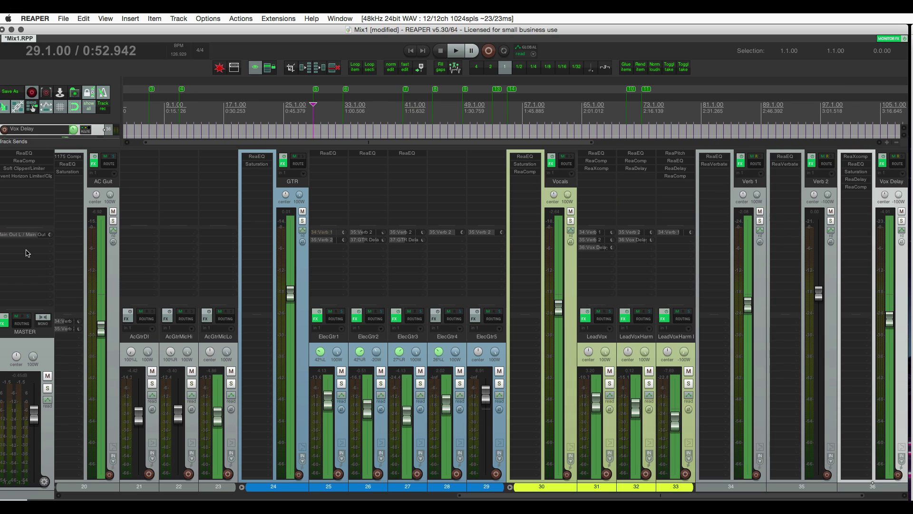
# Open the master track's ReaEQ window, resize it, and show its band tabs
pyautogui.click(24, 153)
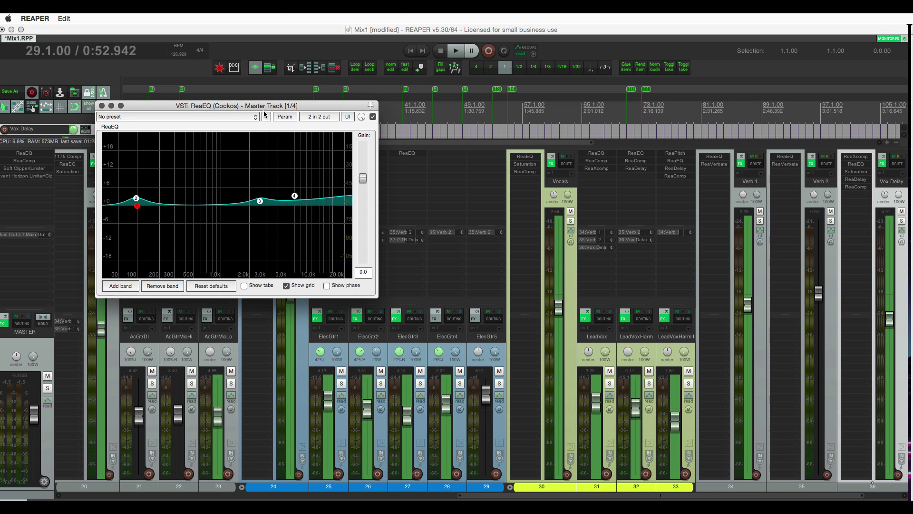
pyautogui.moveTo(262, 108); pyautogui.dragTo(206, 44)
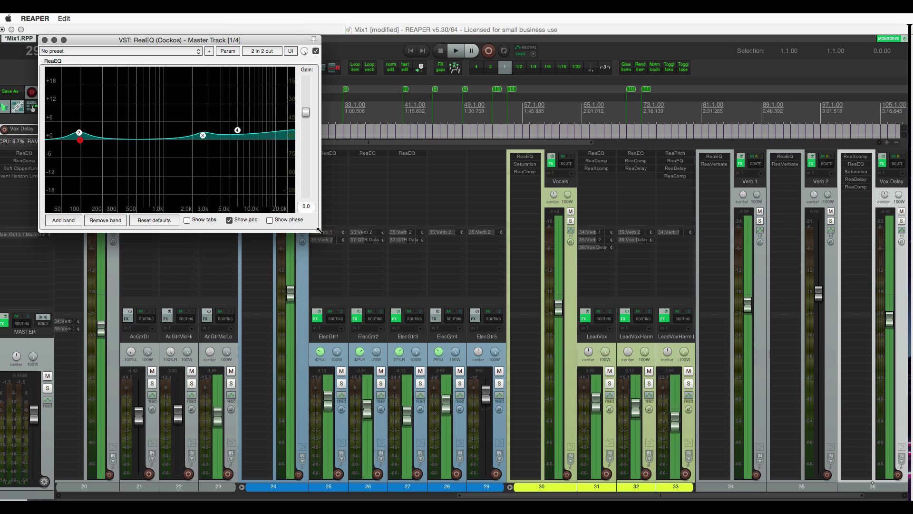
pyautogui.moveTo(319, 231); pyautogui.dragTo(878, 459)
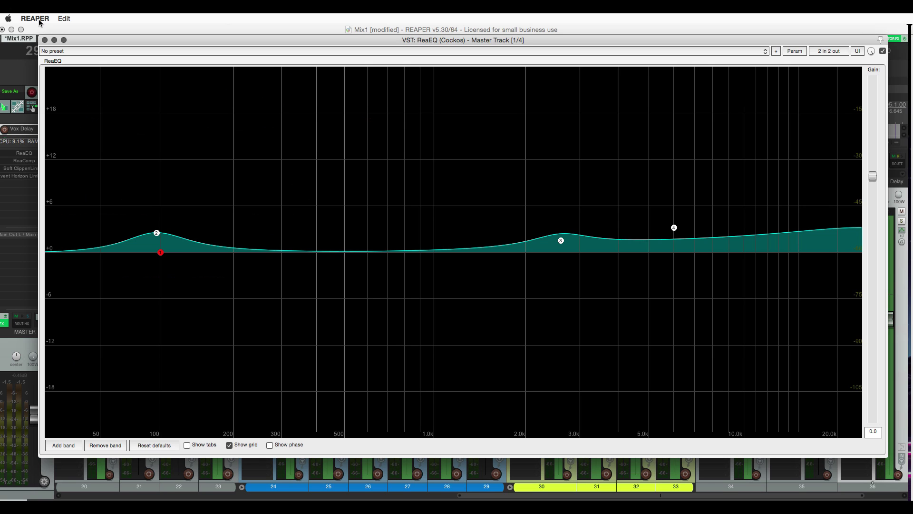
pyautogui.moveTo(882, 452); pyautogui.dragTo(249, 220)
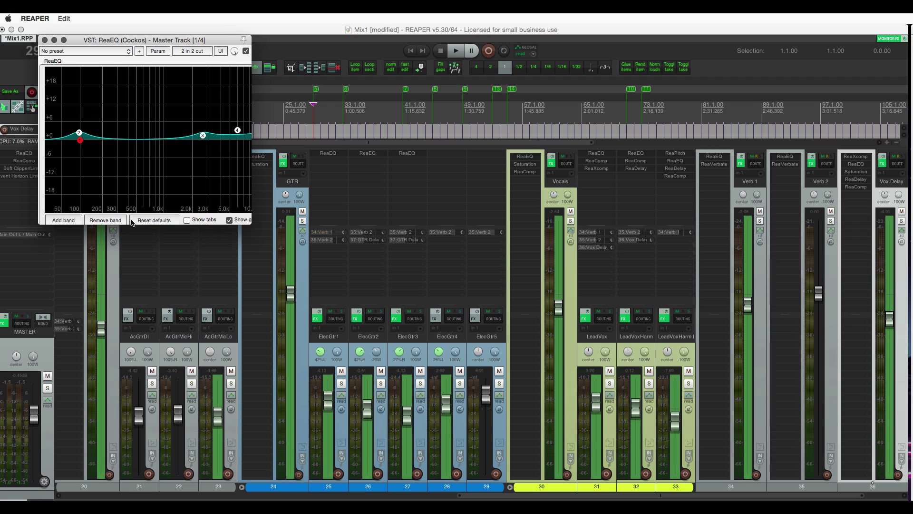
pyautogui.click(187, 220)
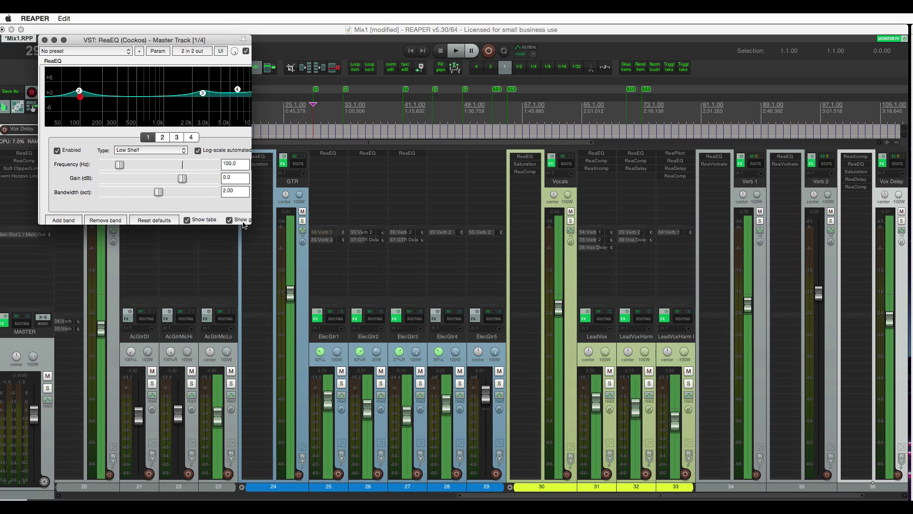
pyautogui.moveTo(250, 221); pyautogui.dragTo(380, 285)
# Open the LeadVox track's ReaXcomp window, move and enlarge it, then close it
pyautogui.click(597, 168)
pyautogui.moveTo(809, 207); pyautogui.dragTo(105, 29)
pyautogui.moveTo(295, 259); pyautogui.dragTo(305, 290)
pyautogui.click(7, 30)
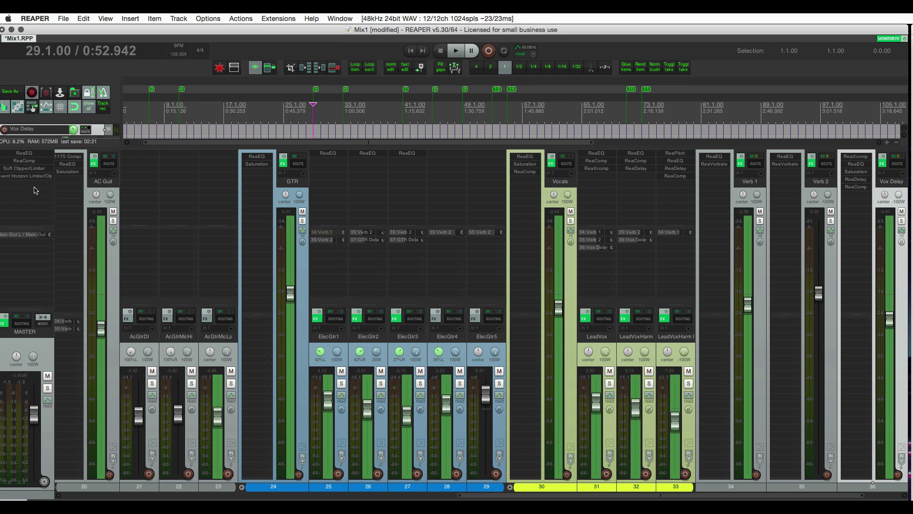
# Add ReaFir from the Cockos plugin list to the master track
pyautogui.doubleClick(34, 190)
pyautogui.click(762, 246)
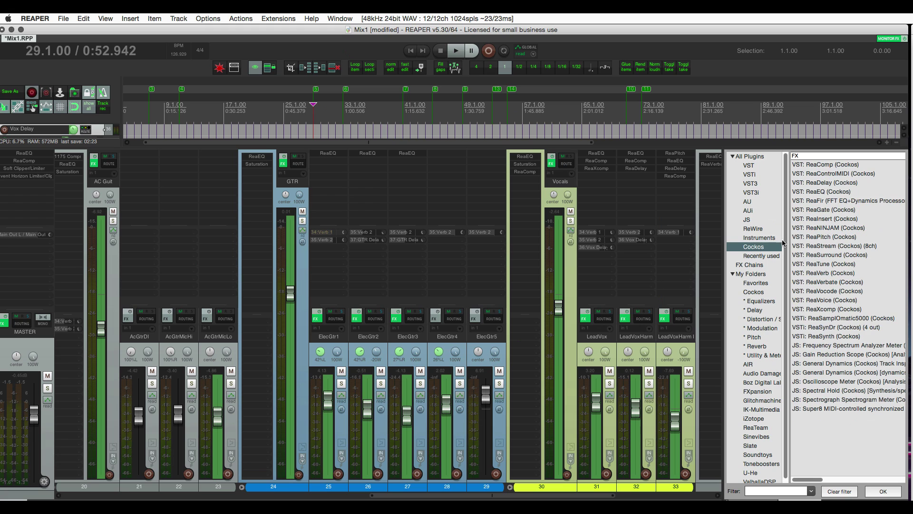
pyautogui.doubleClick(824, 201)
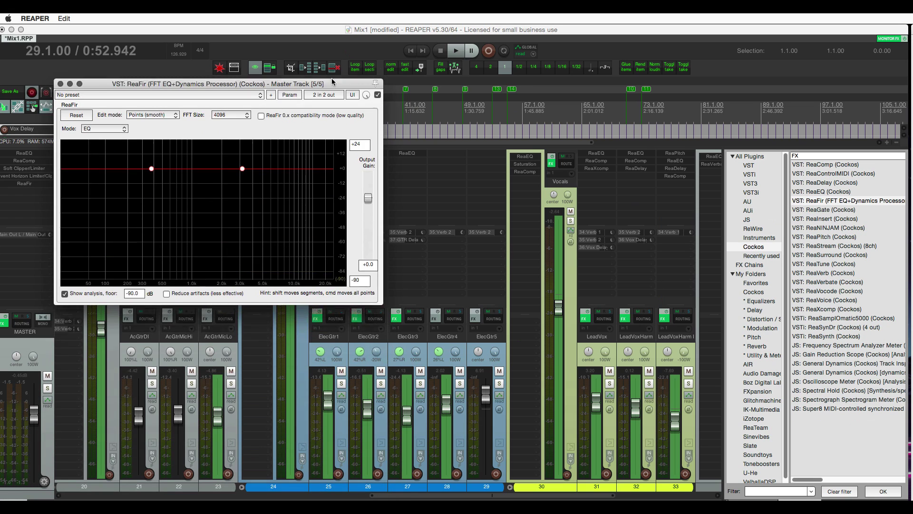
pyautogui.click(65, 60)
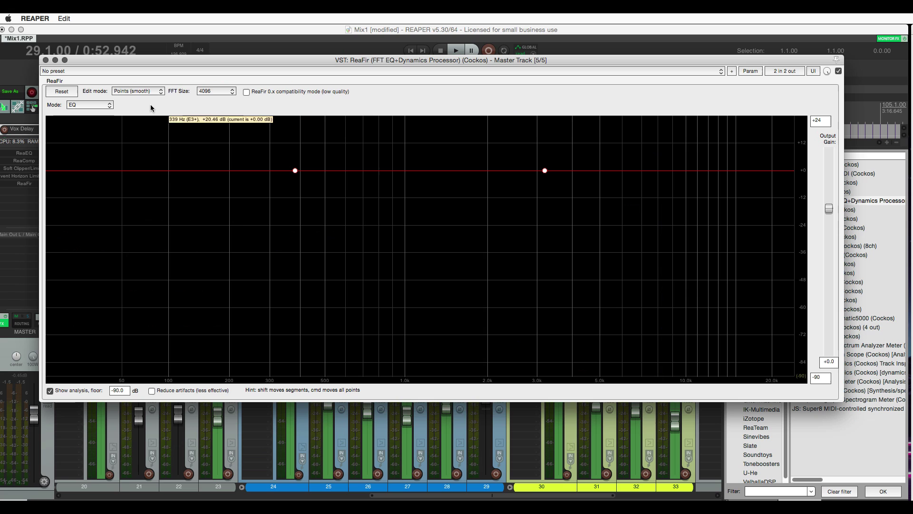
pyautogui.click(46, 60)
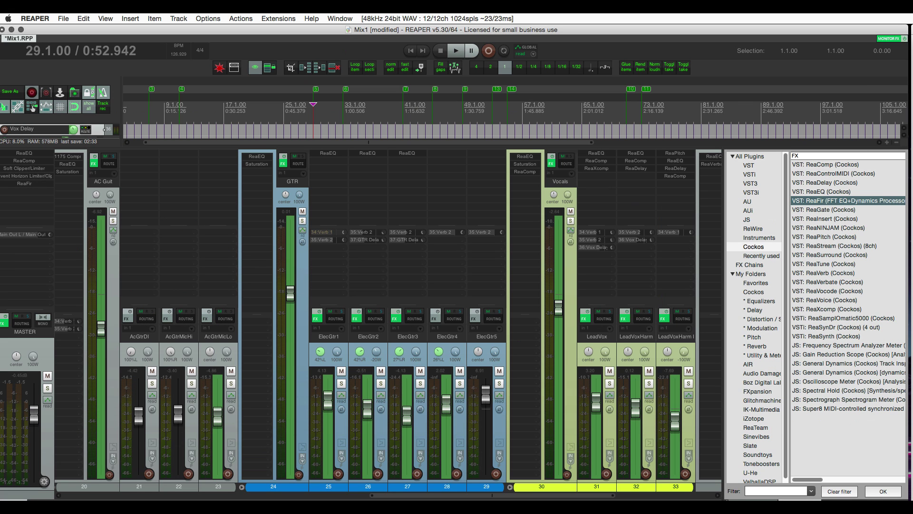
# Hide the mixer and add a taller new empty track 38
pyautogui.hotkey('ctrl', 'm')
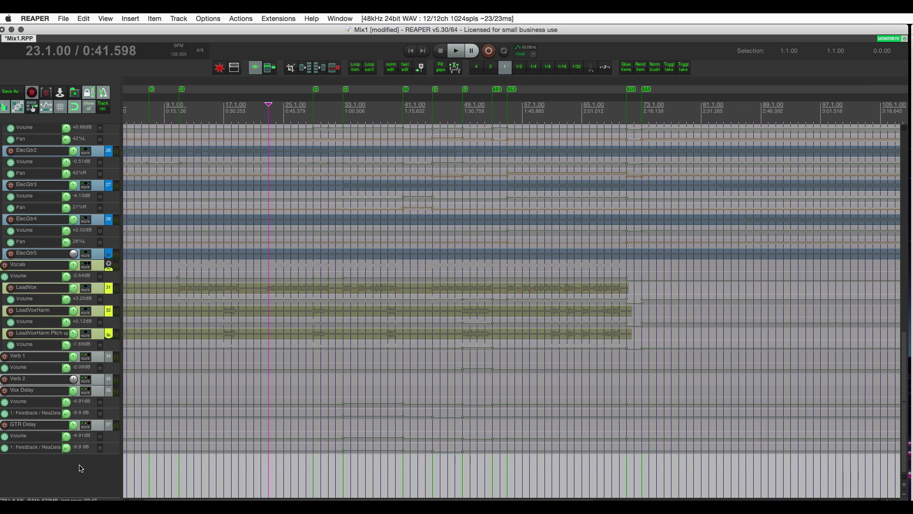
pyautogui.doubleClick(101, 464)
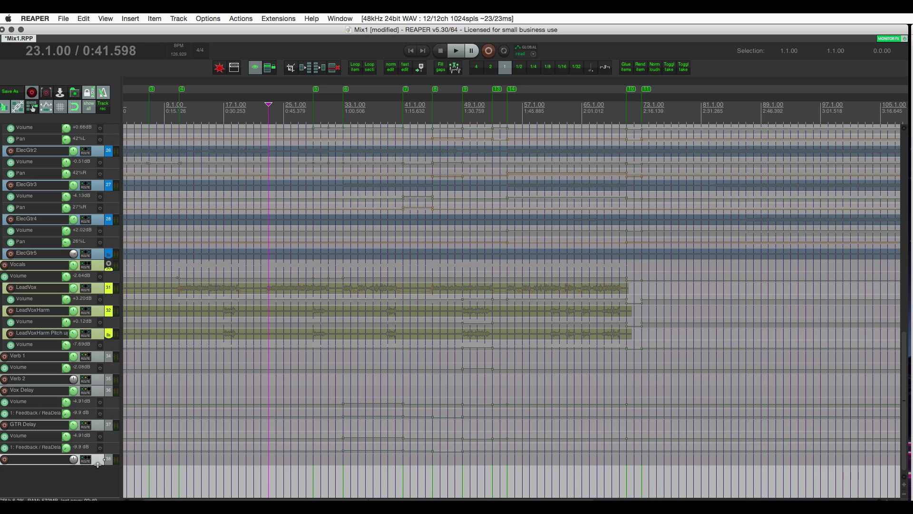
pyautogui.moveTo(97, 466); pyautogui.dragTo(95, 492)
pyautogui.click(187, 471)
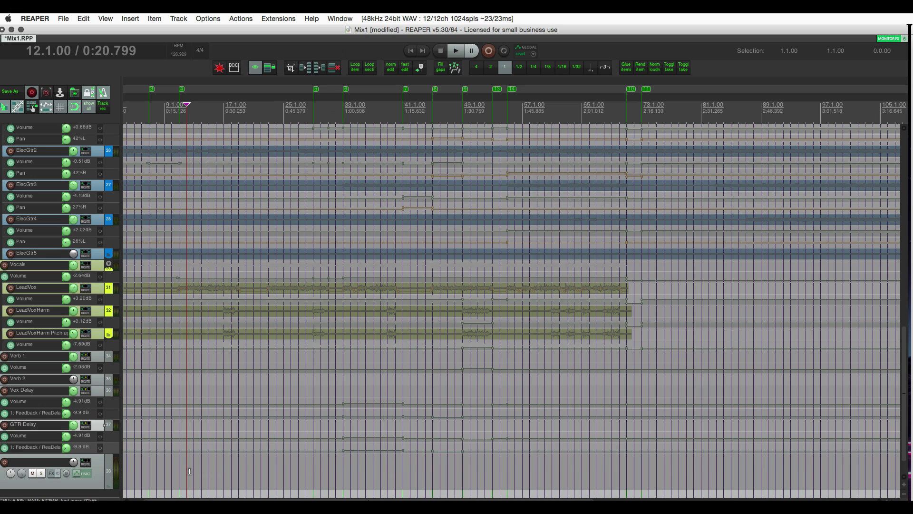
# Run Script: lyrics.lua from the action list and enlarge the MIDI Lyrics window
pyautogui.hotkey('shift', '/')
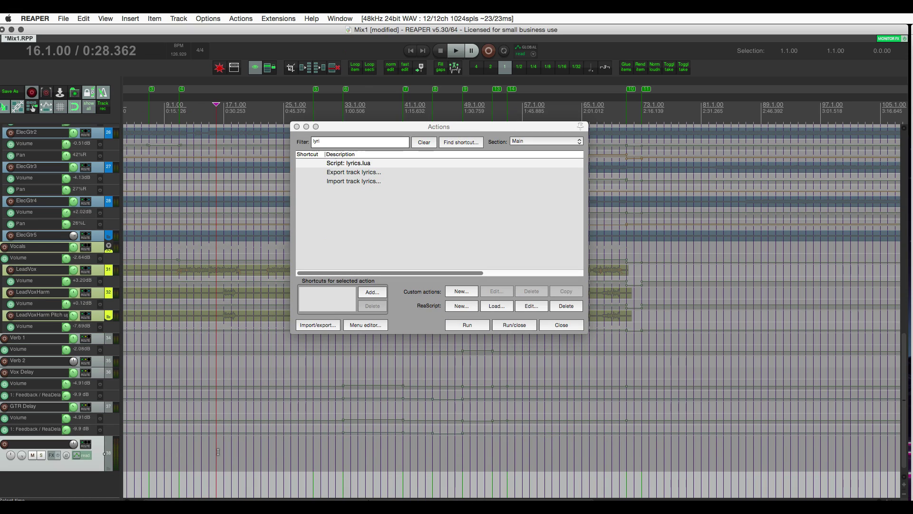
pyautogui.press('Home')
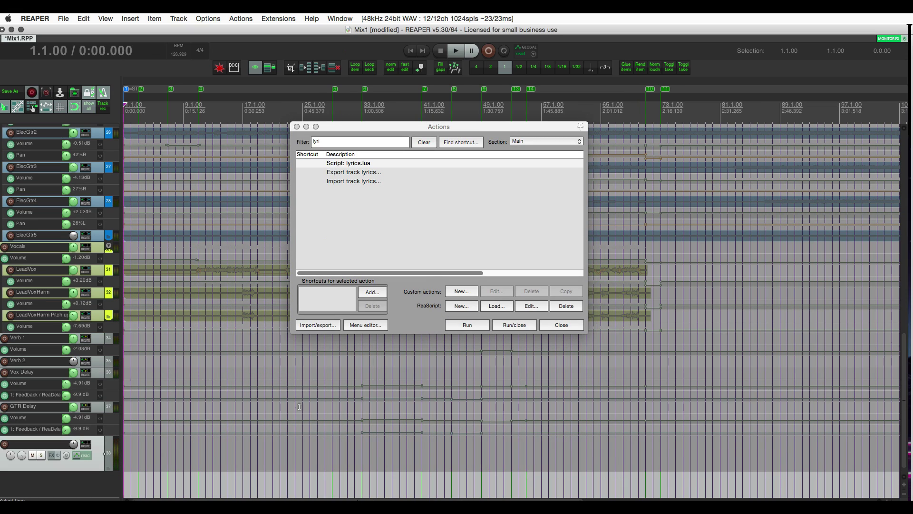
pyautogui.doubleClick(370, 163)
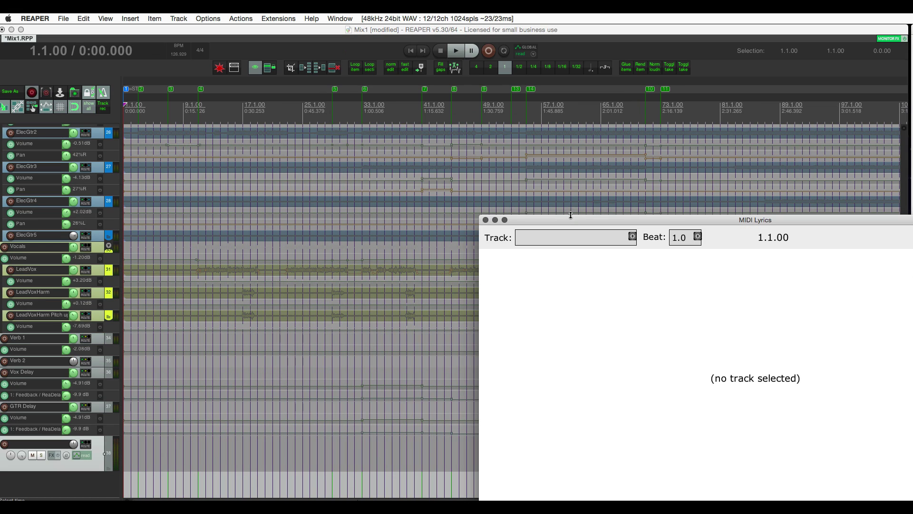
pyautogui.doubleClick(571, 216)
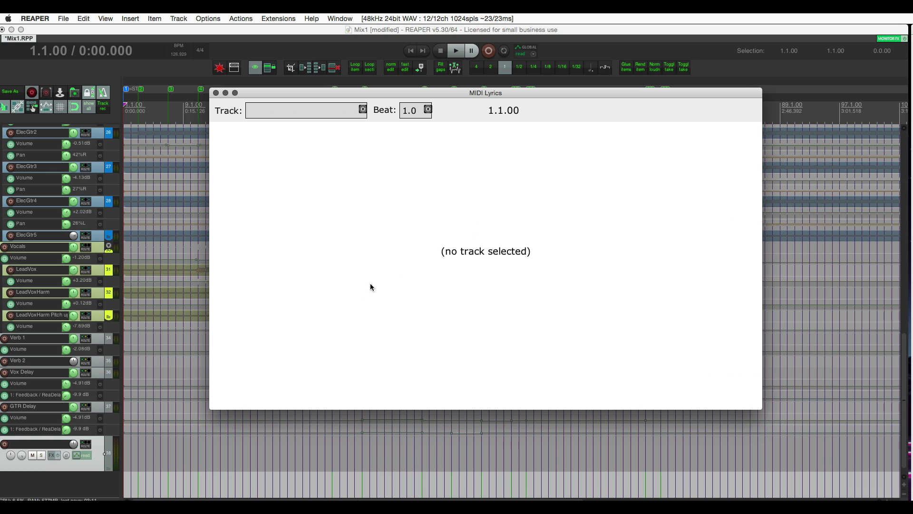
# Draw an empty item on track 38 starting around bar 5
pyautogui.click(151, 452)
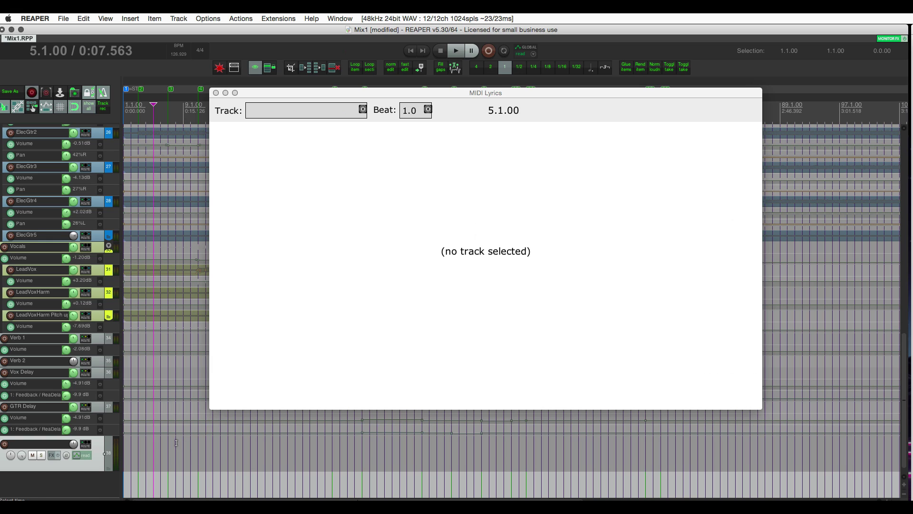
pyautogui.click(176, 441)
pyautogui.moveTo(130, 451); pyautogui.dragTo(191, 452)
pyautogui.click(153, 452)
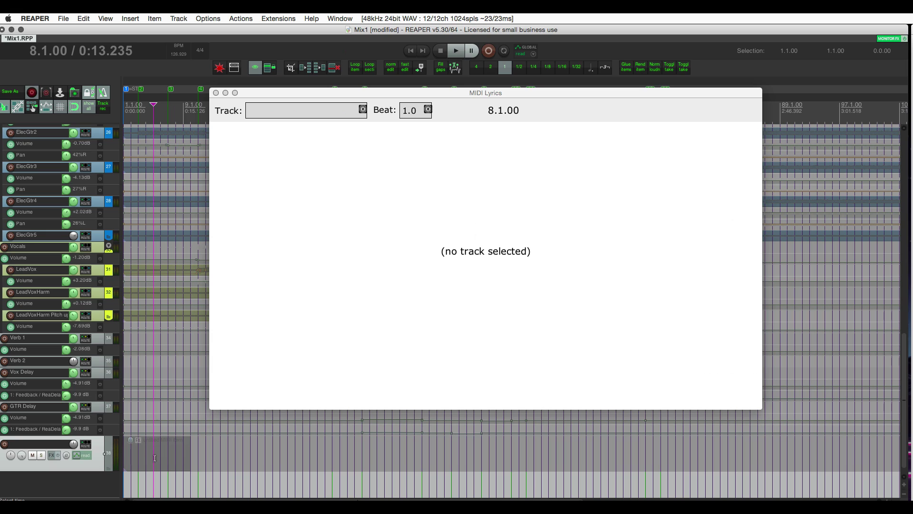
# Point the MIDI Lyrics window at Track 38 with beat resolution set to 4
pyautogui.click(189, 453)
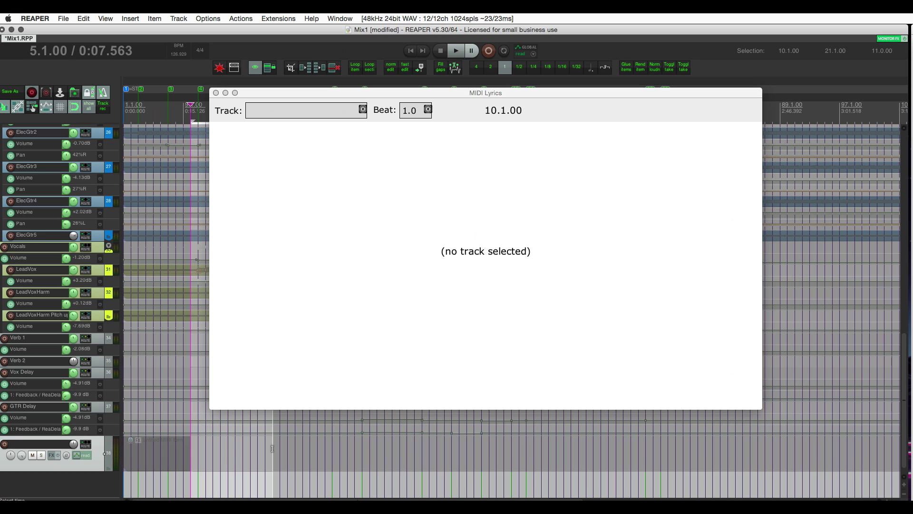
pyautogui.click(160, 455)
pyautogui.click(296, 111)
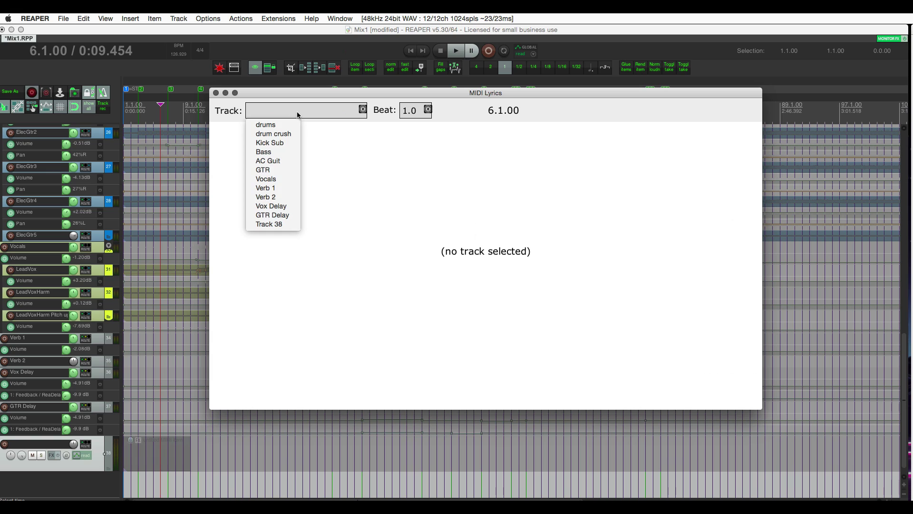
pyautogui.click(278, 225)
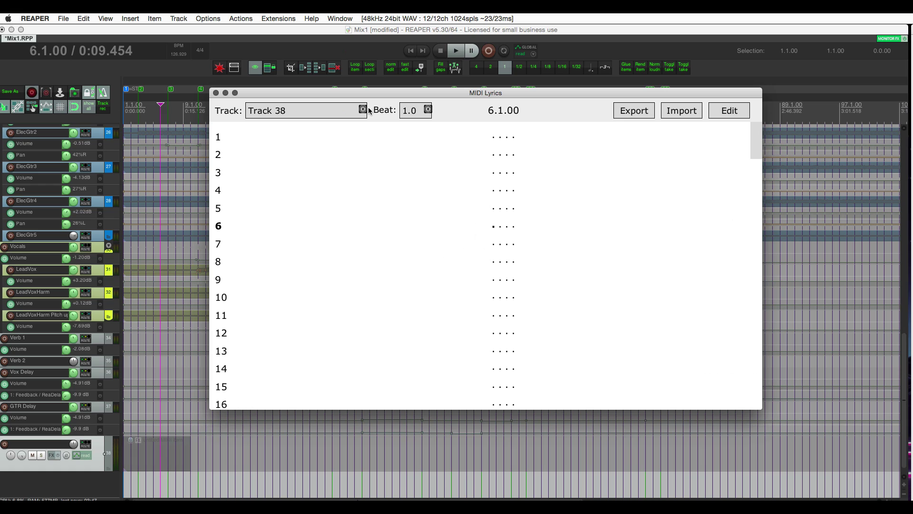
pyautogui.click(414, 111)
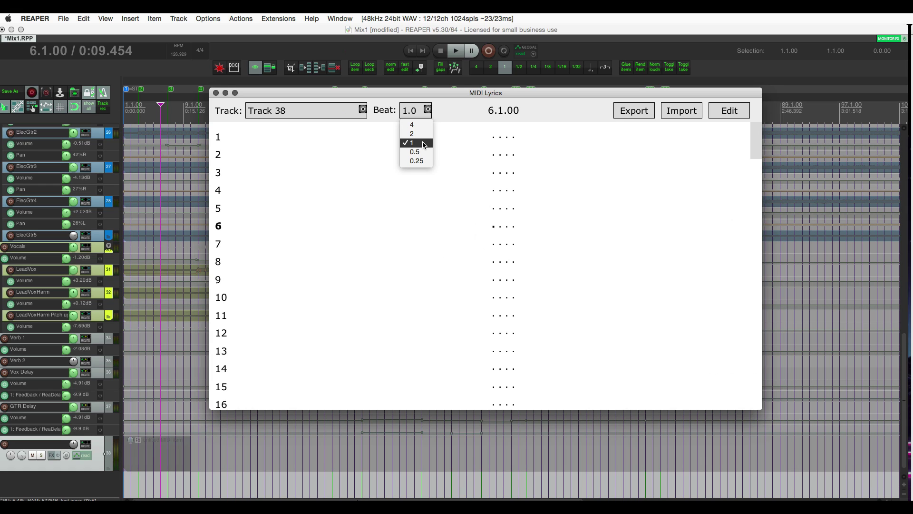
pyautogui.click(412, 125)
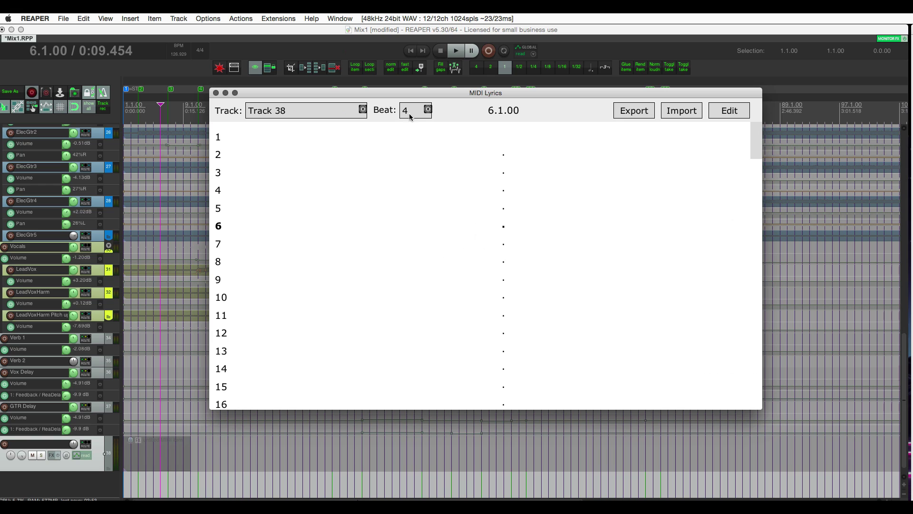
pyautogui.click(408, 112)
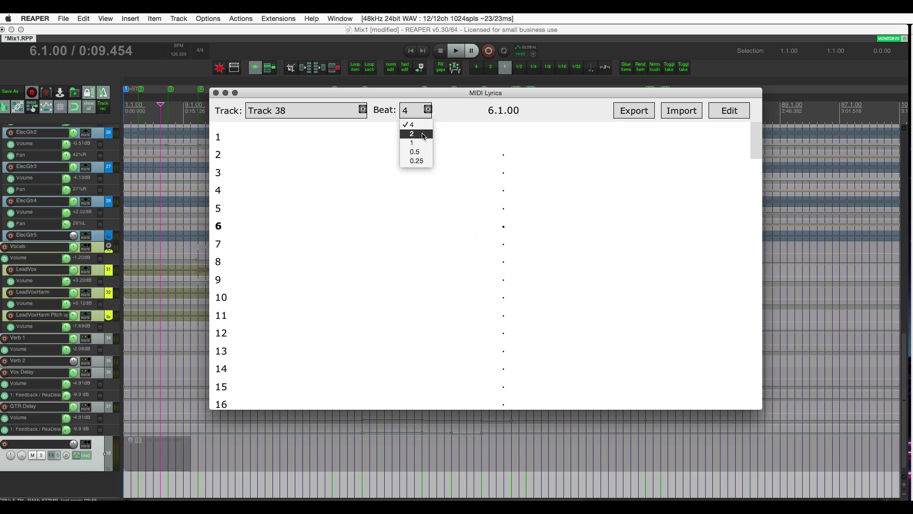
# At one-beat resolution, enter lyrics 'six', 'awdfjdsksd' and 'ashjsakdjhf' in bars 6 and 8, then commit
pyautogui.click(422, 144)
pyautogui.click(729, 110)
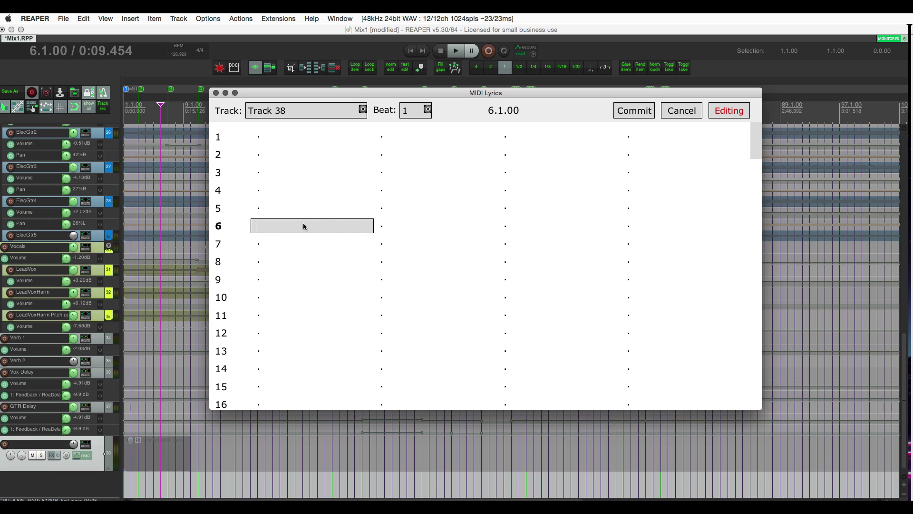
pyautogui.write('six')
pyautogui.click(515, 262)
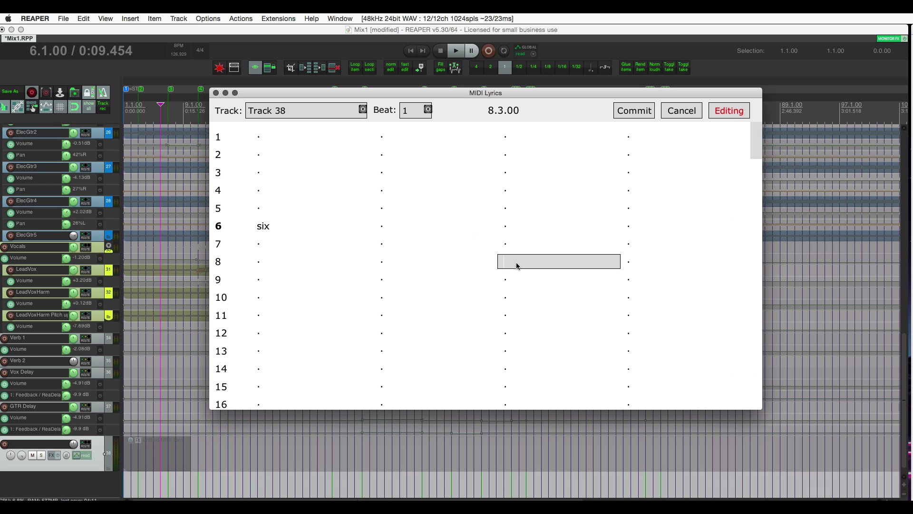
pyautogui.write('awdfjdsksd')
pyautogui.click(518, 228)
pyautogui.write('ashjsakdjhf')
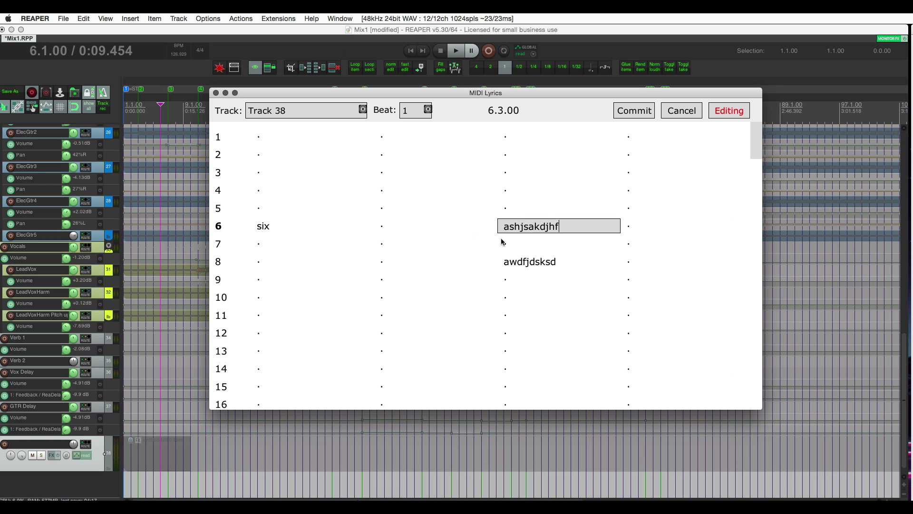
pyautogui.press('Tab')
pyautogui.press('Tab')
pyautogui.press('Tab')
pyautogui.press('Tab')
pyautogui.press('Tab')
pyautogui.press('Tab')
pyautogui.press('Tab')
pyautogui.press('Tab')
pyautogui.press('Tab')
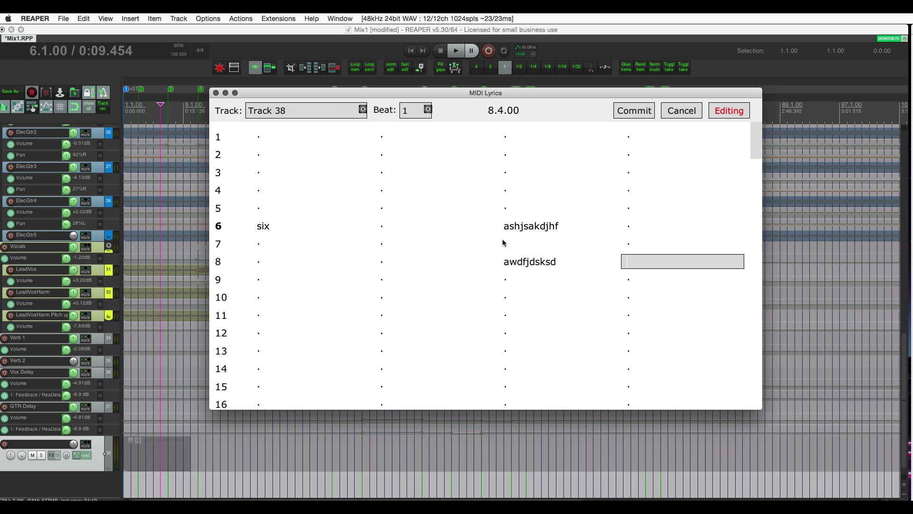
pyautogui.click(630, 113)
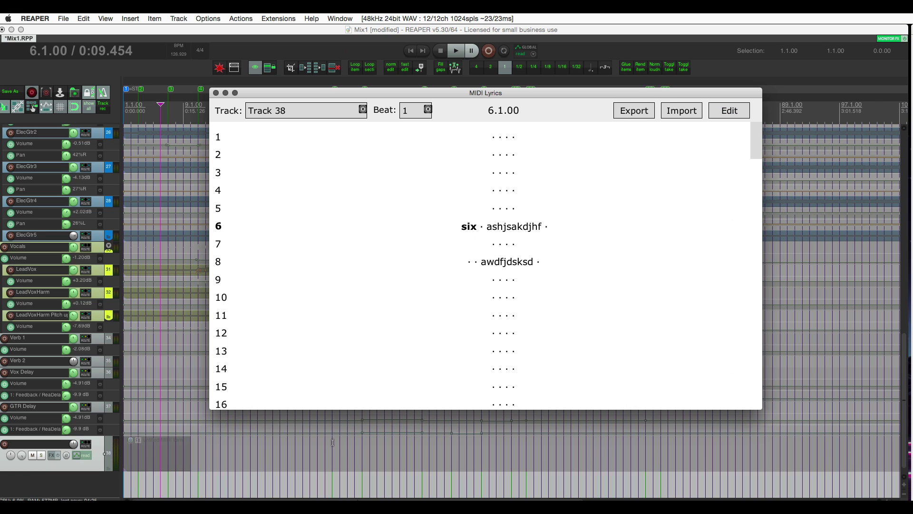
# Solo Track 38 and play from 5.1.00 while the lyrics list follows, stopping at 26.1.00
pyautogui.moveTo(285, 93); pyautogui.dragTo(628, 98)
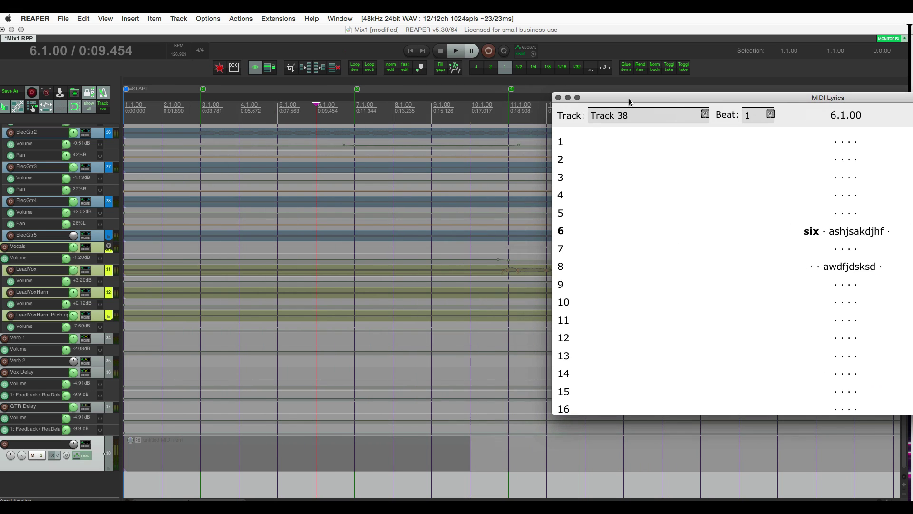
pyautogui.click(281, 114)
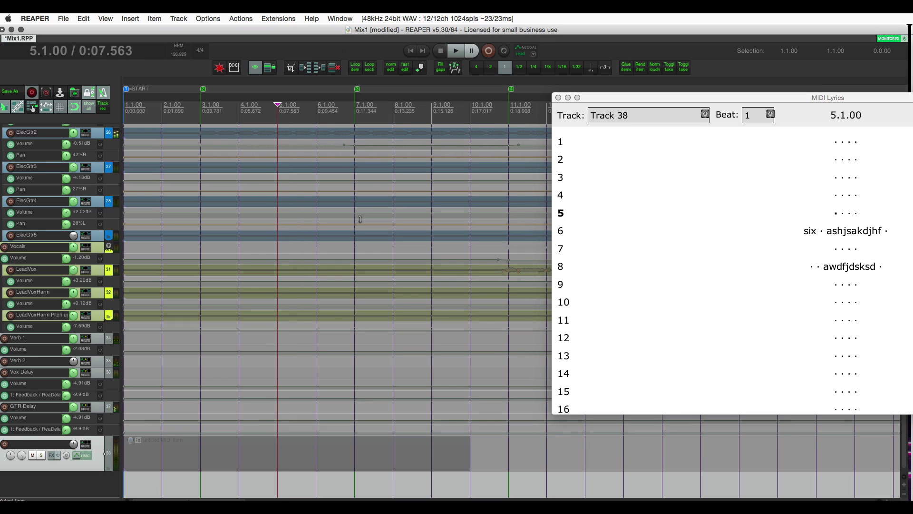
pyautogui.click(41, 455)
pyautogui.press('space')
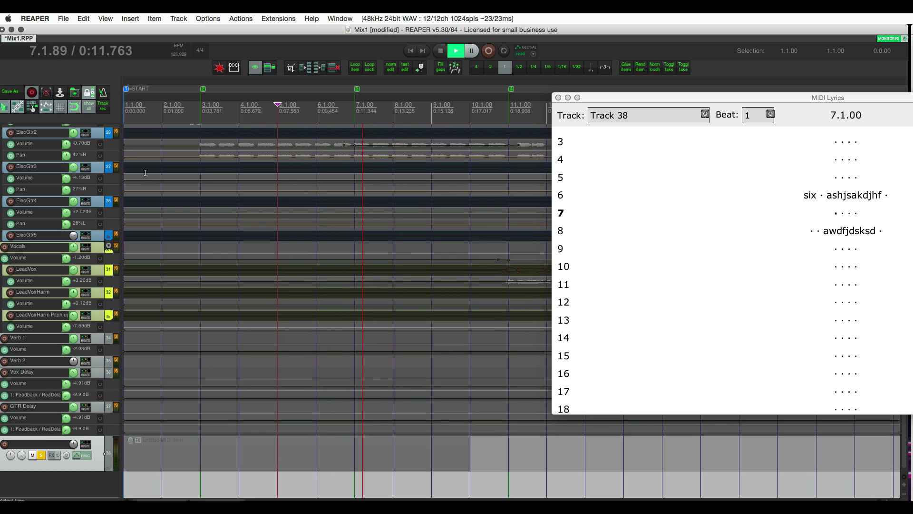
pyautogui.moveTo(768, 97); pyautogui.dragTo(709, 104)
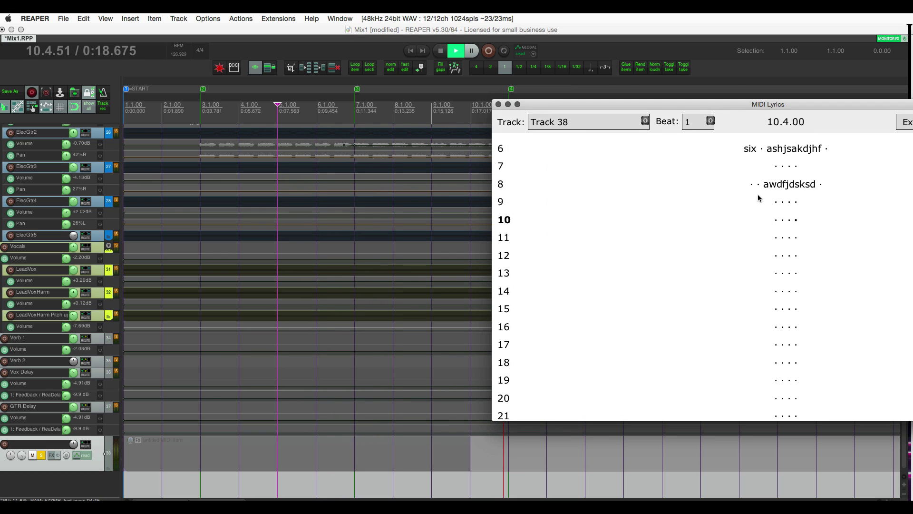
pyautogui.click(523, 472)
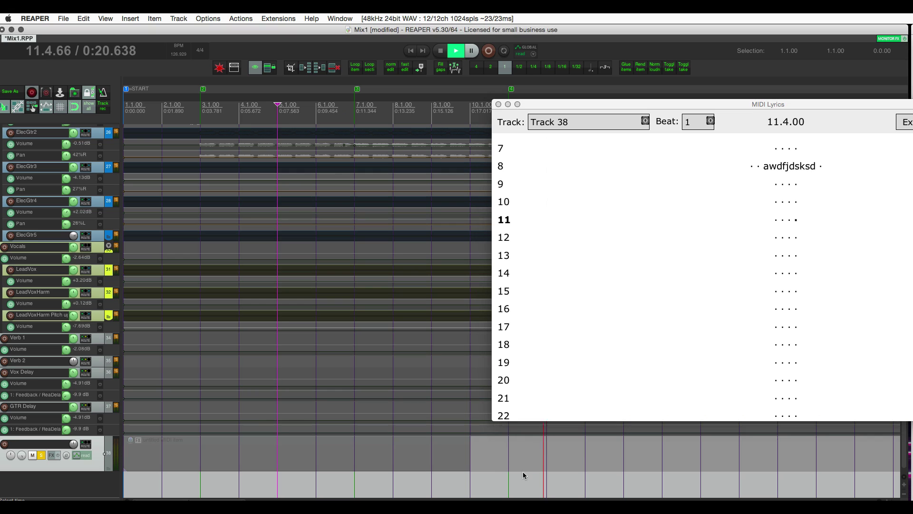
pyautogui.press('space')
pyautogui.scroll(-3, 509, 469)
# Jump to measure 26 and enter lyric editing in MIDI Lyrics
pyautogui.click(403, 479)
pyautogui.scroll(-3, 416, 456)
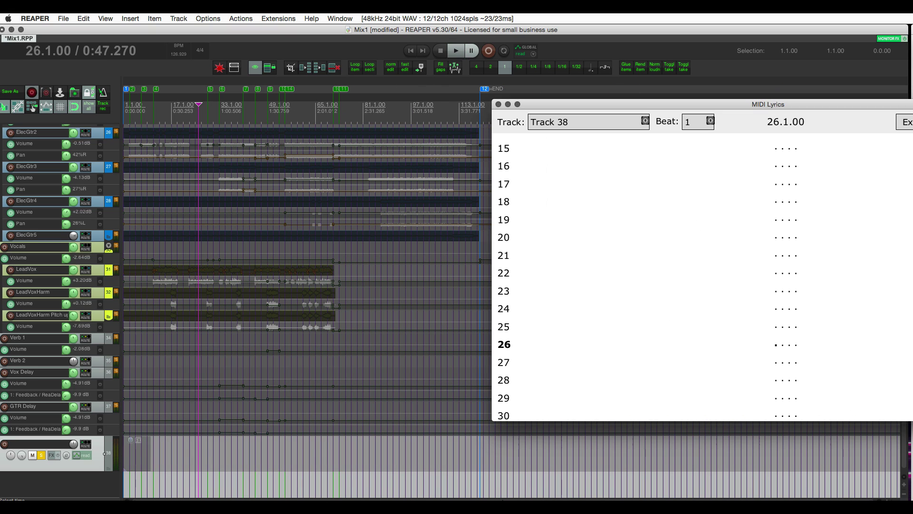
pyautogui.click(762, 342)
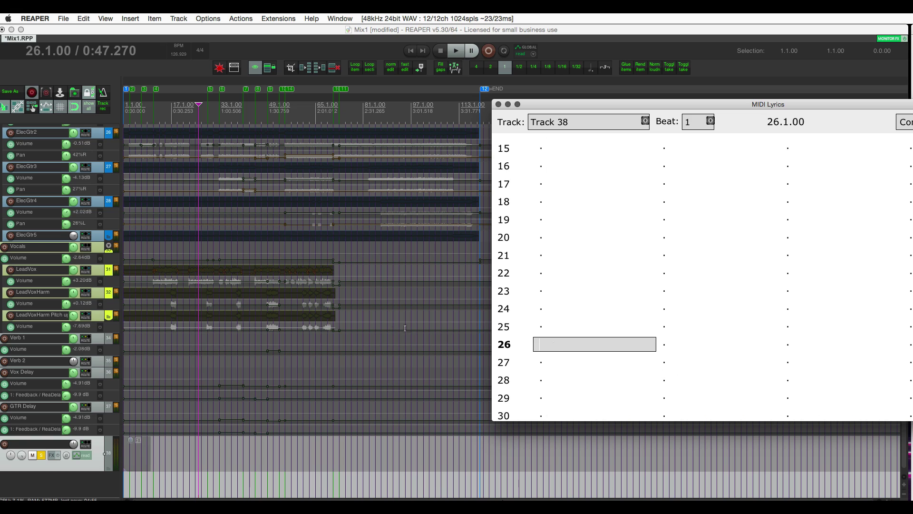
# Enter the lyric 'asdfasdfa' on the second beat of measure 69
pyautogui.click(361, 111)
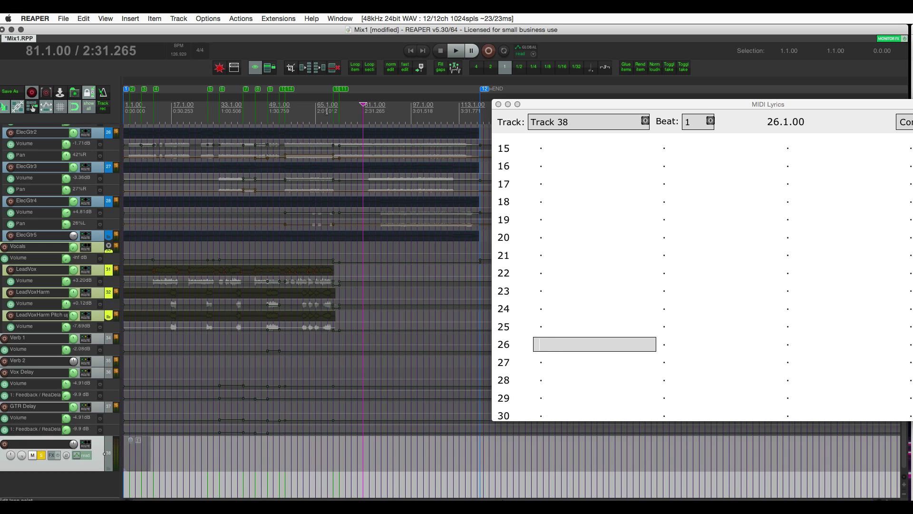
pyautogui.click(328, 129)
pyautogui.scroll(-7, 607, 312)
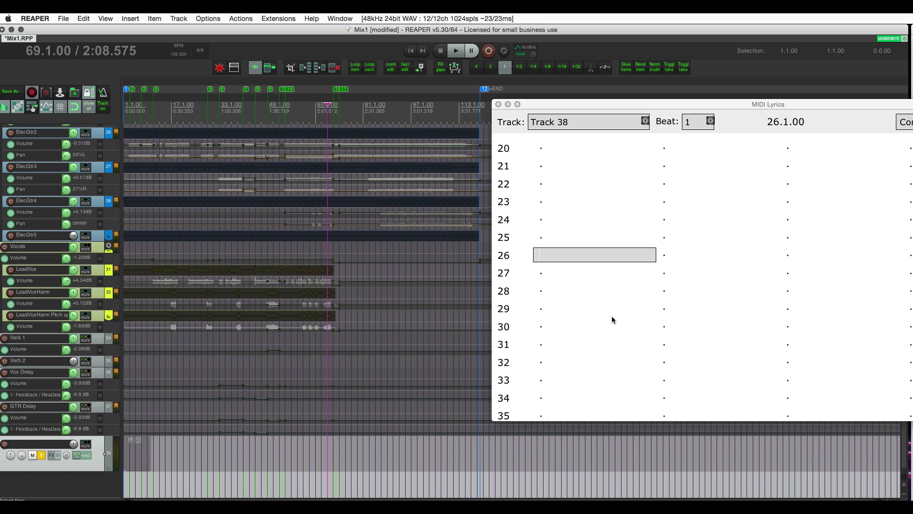
pyautogui.scroll(-4, 612, 316)
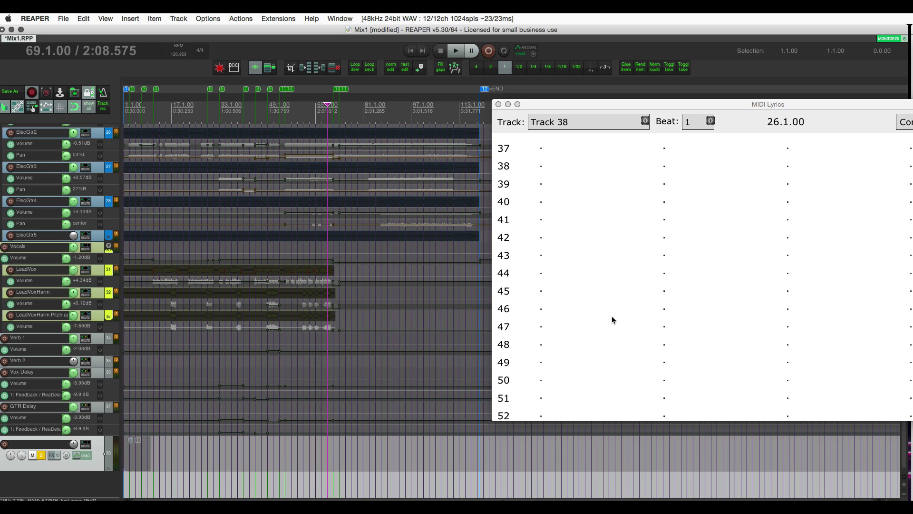
pyautogui.scroll(-8, 612, 315)
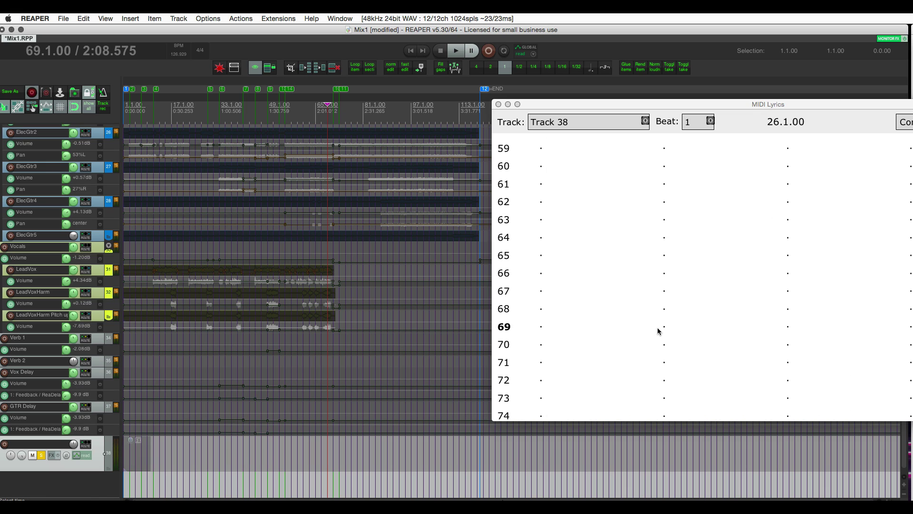
pyautogui.click(692, 326)
pyautogui.write('a')
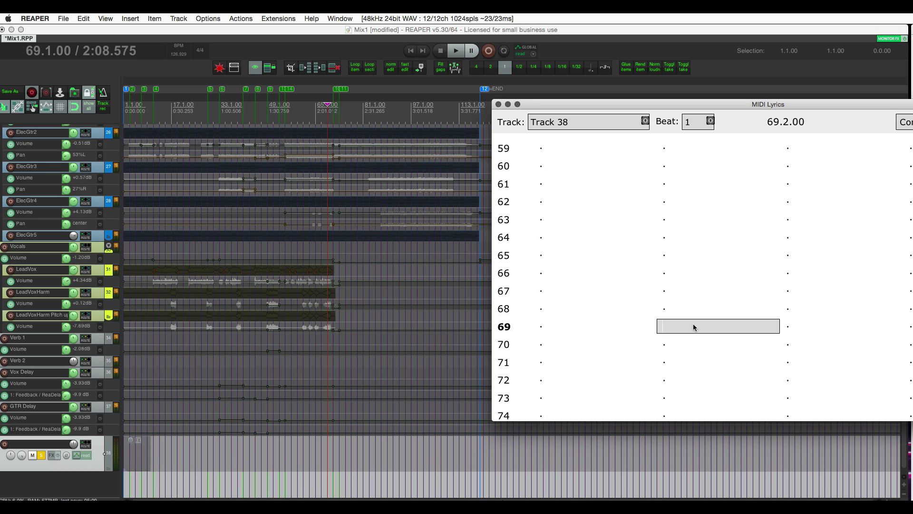
pyautogui.write('sdfasdfa')
pyautogui.press('Return')
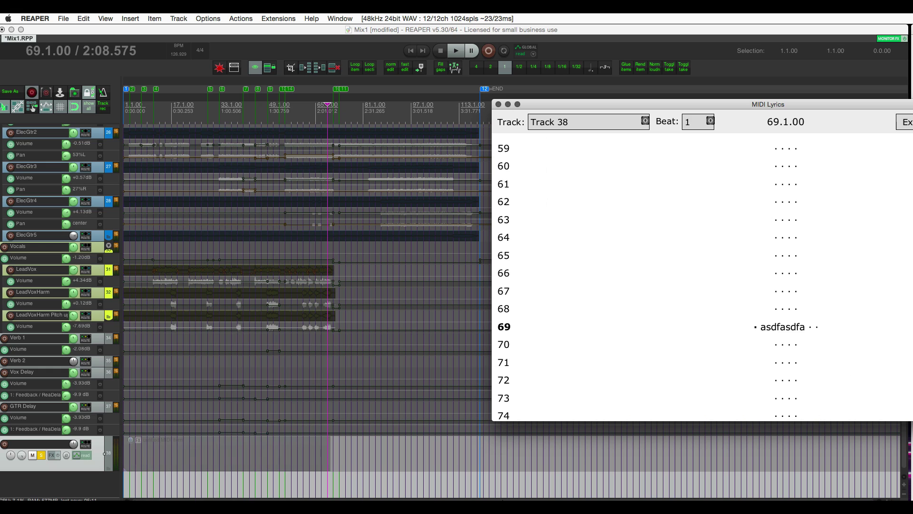
# Move the play position through measures 47, 91 and 51, then start exporting lyrics to Untitled.txt
pyautogui.click(261, 451)
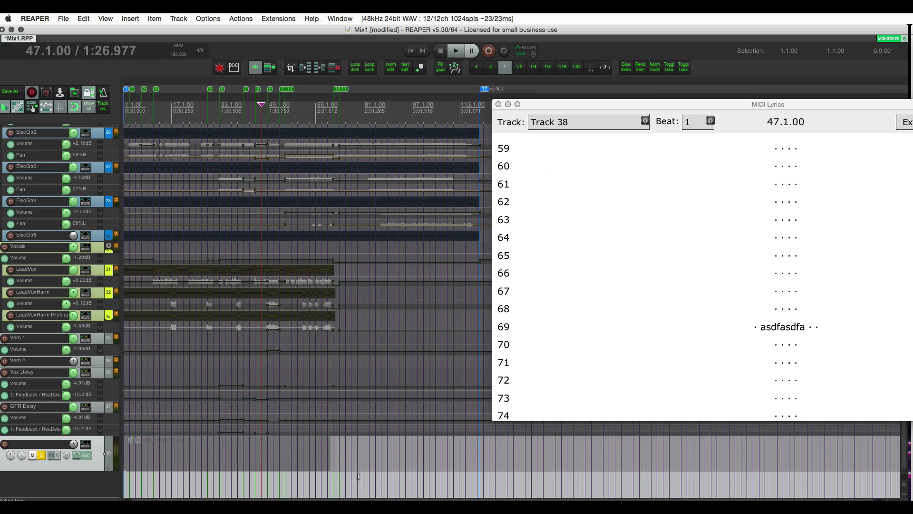
pyautogui.click(393, 459)
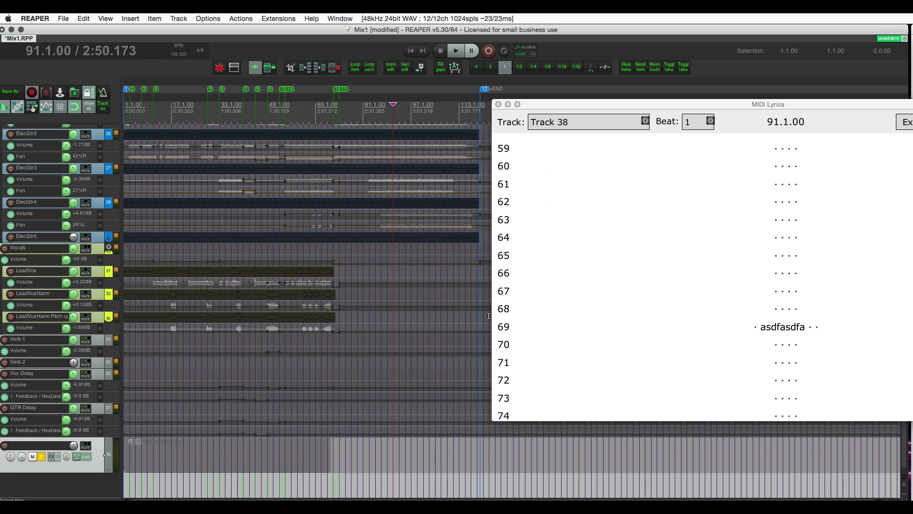
pyautogui.click(273, 457)
pyautogui.click(906, 123)
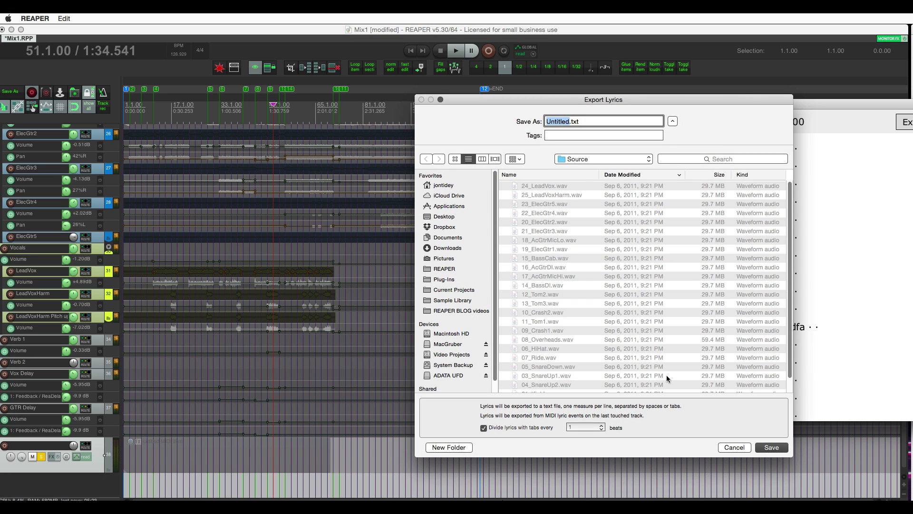
# Cancel the lyrics export, close MIDI Lyrics, and bring up the Actions list showing lyrics actions
pyautogui.click(734, 447)
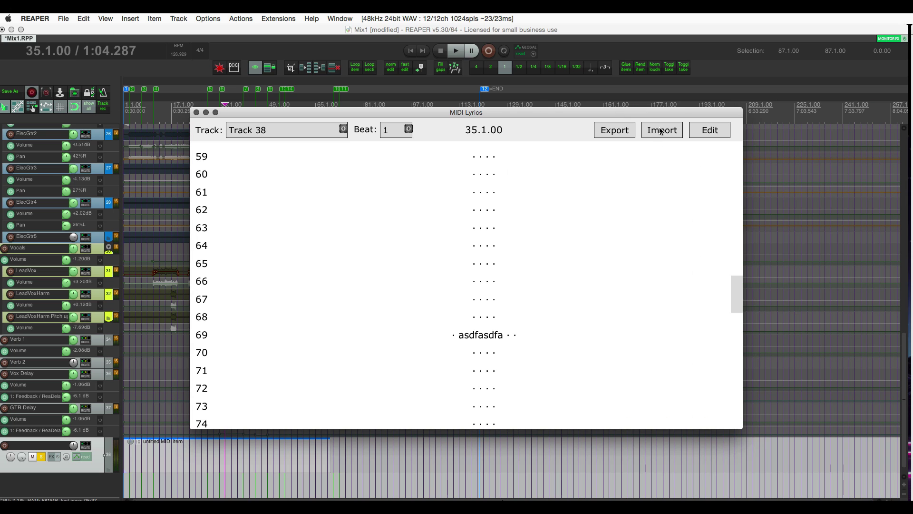
pyautogui.click(197, 112)
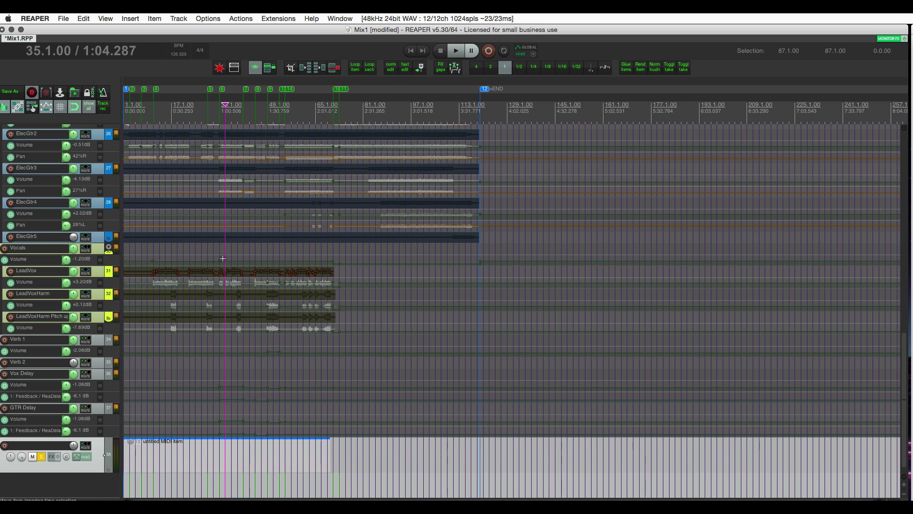
pyautogui.click(260, 451)
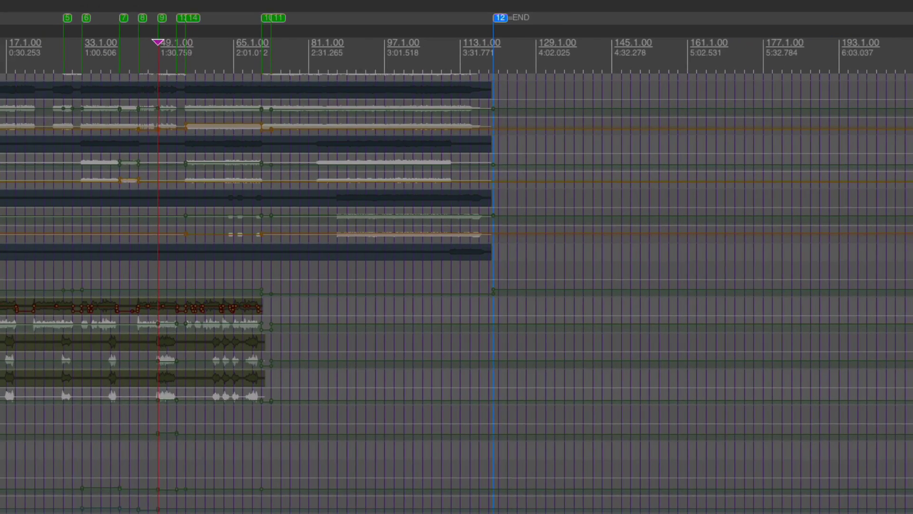
pyautogui.hotkey('shift', '/')
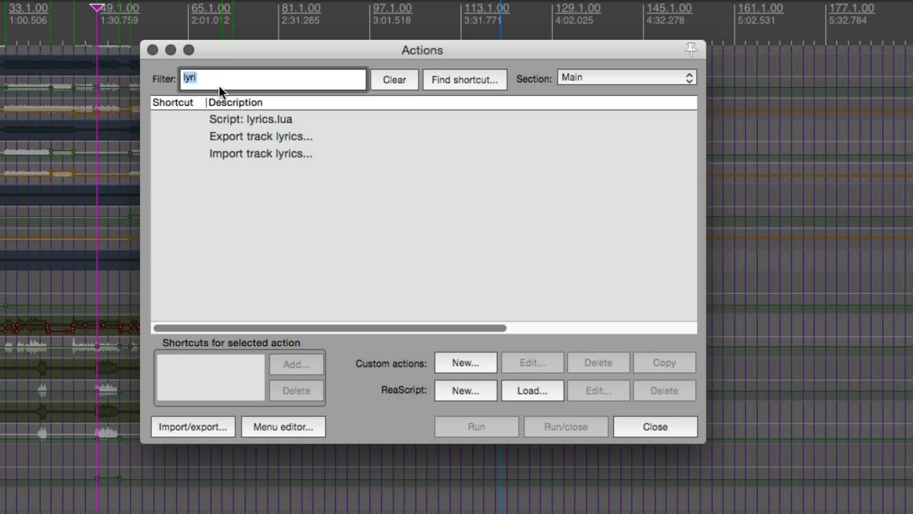
# Run Import track lyrics on Desktop/Untitled.txt, divided on tabs every 1 beat
pyautogui.click(289, 138)
pyautogui.click(287, 155)
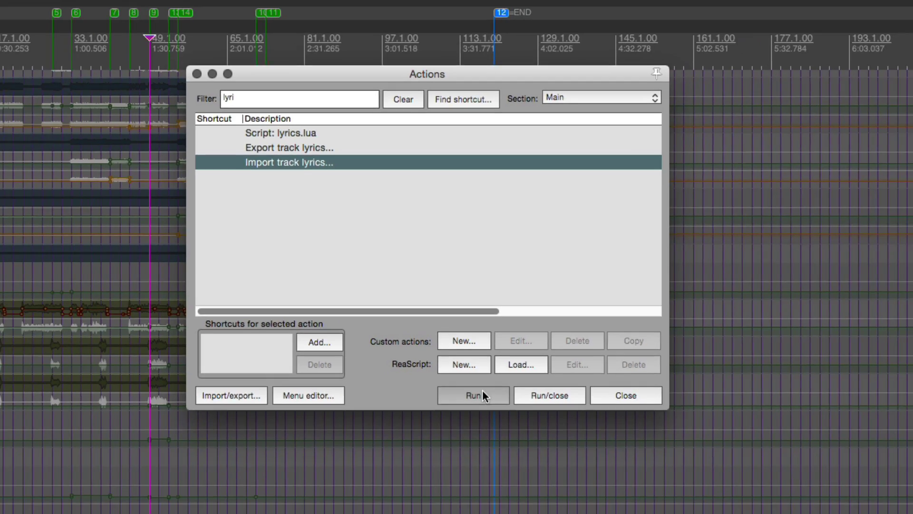
pyautogui.click(476, 427)
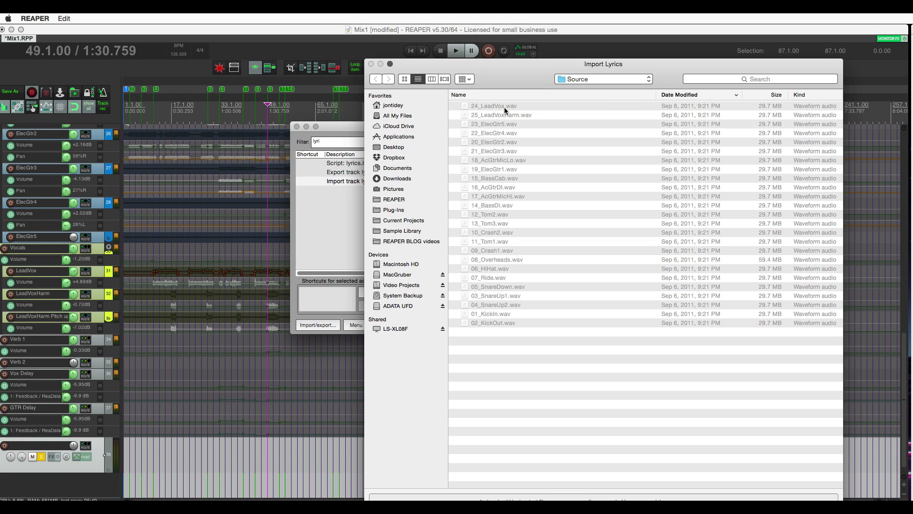
pyautogui.click(393, 147)
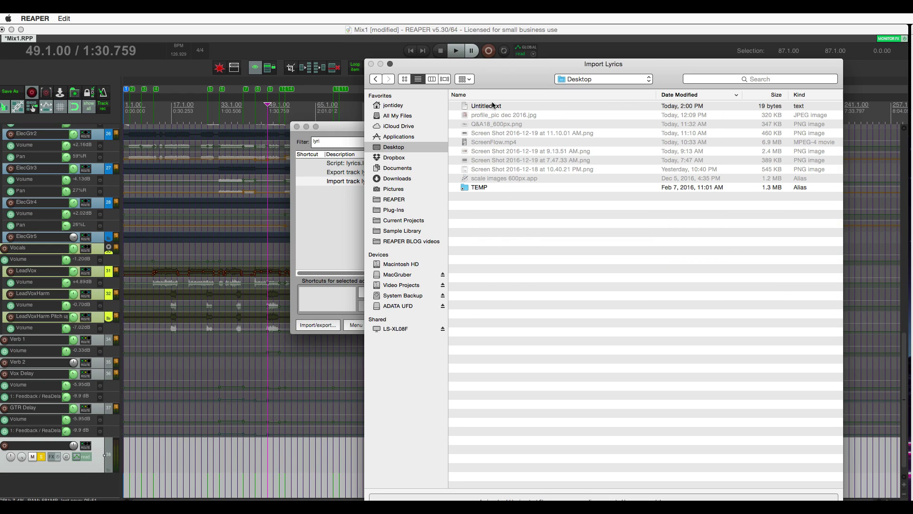
pyautogui.click(487, 108)
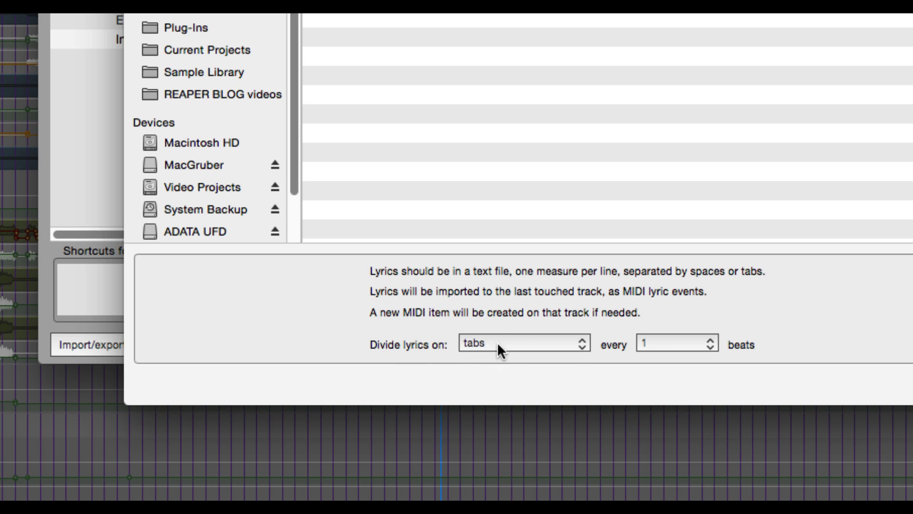
pyautogui.click(497, 343)
pyautogui.click(639, 335)
pyautogui.click(672, 348)
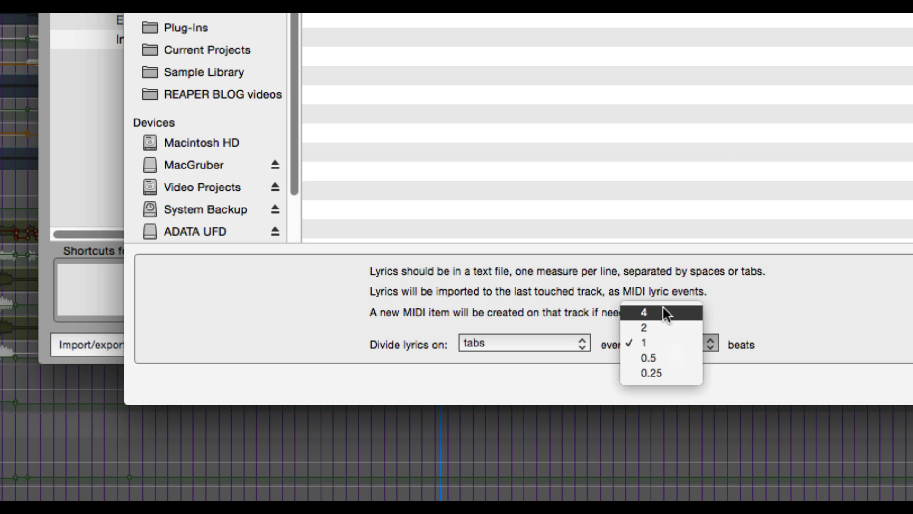
pyautogui.click(756, 351)
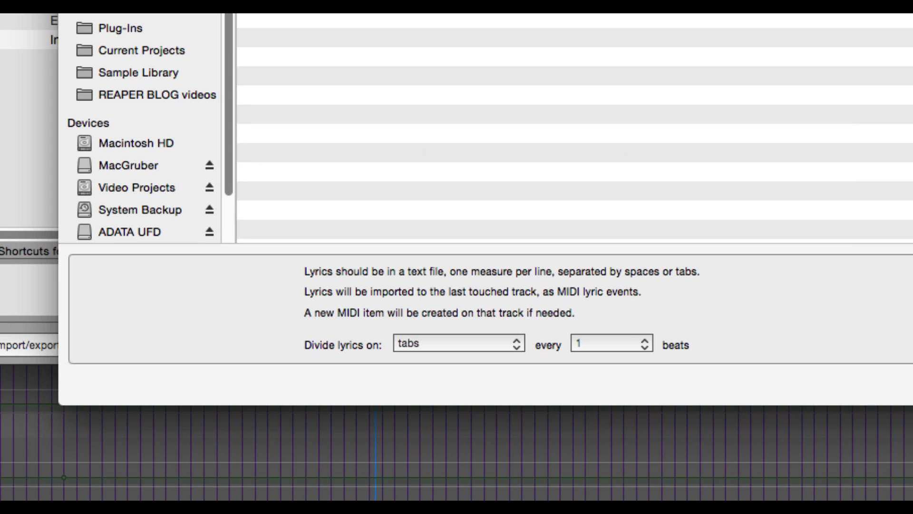
pyautogui.press('Escape')
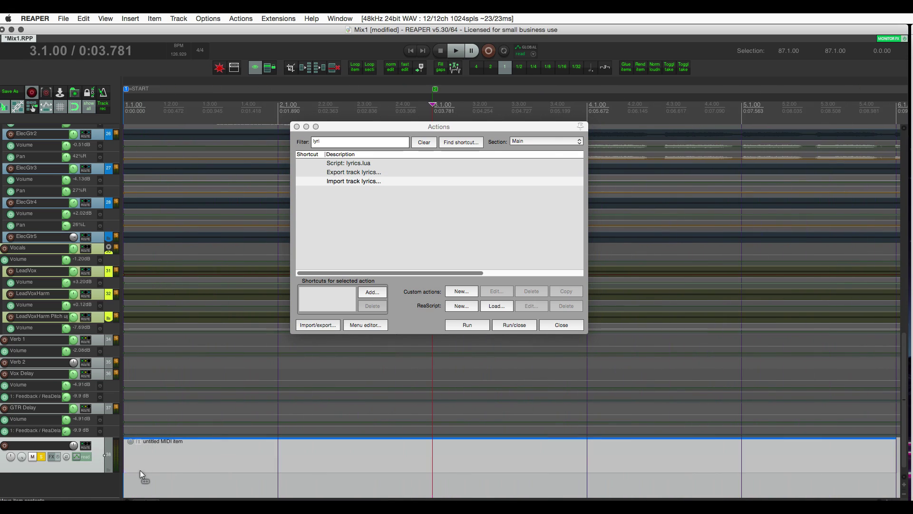
# Start a new lyrics.lua instance and show Track 38's lyrics one, two, three, four on bars 1–4
pyautogui.click(140, 470)
pyautogui.click(241, 18)
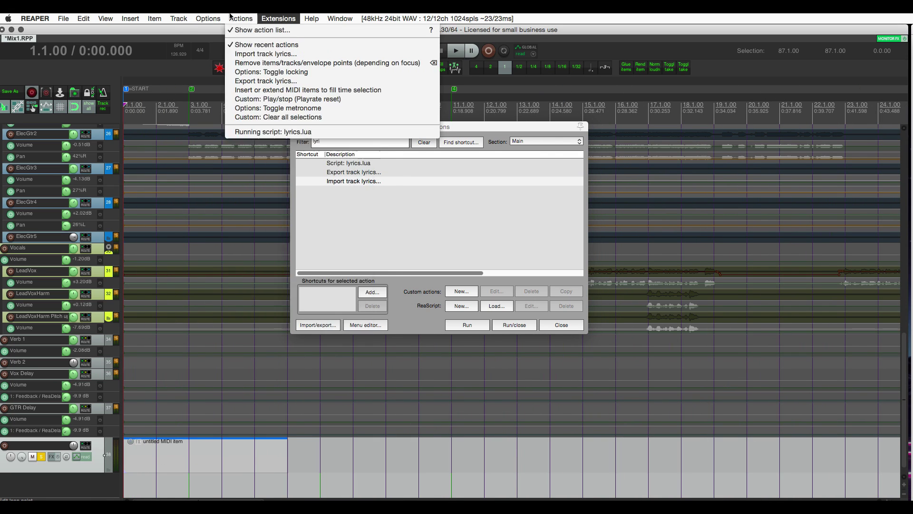
pyautogui.moveTo(209, 16)
pyautogui.moveTo(241, 18)
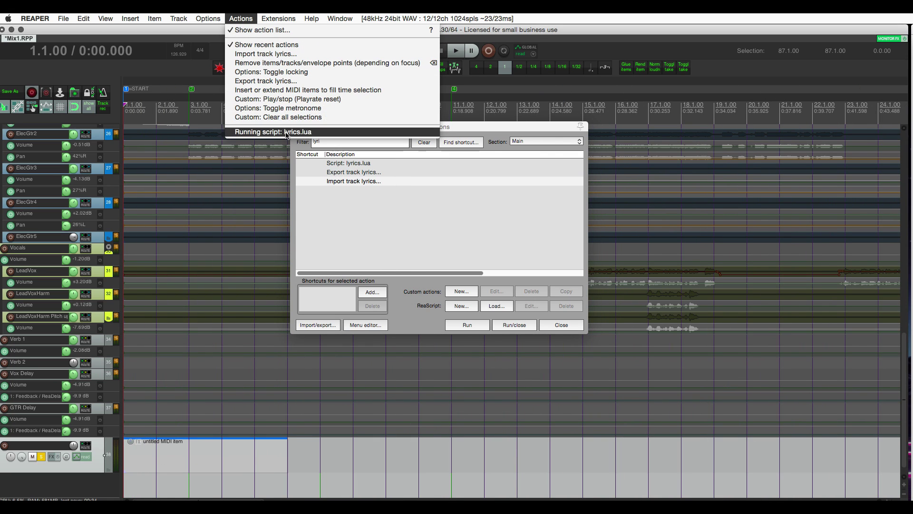
pyautogui.click(267, 133)
pyautogui.click(629, 229)
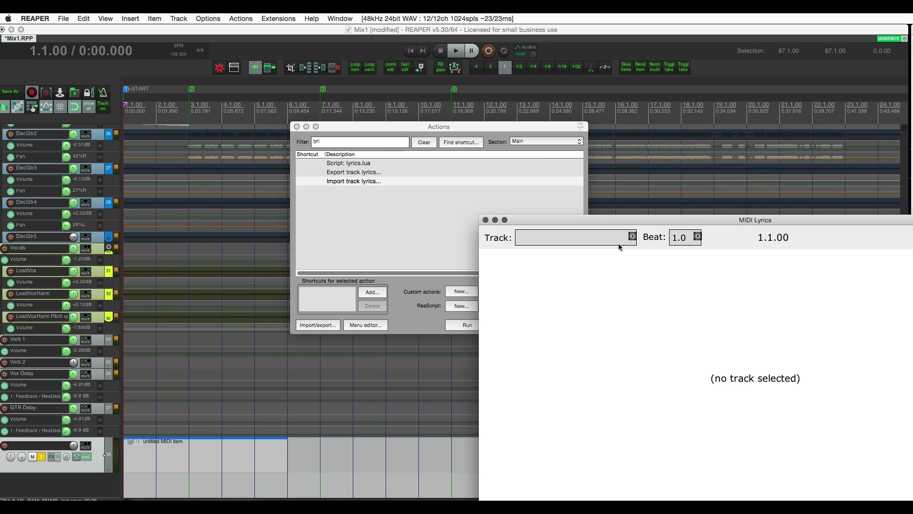
pyautogui.moveTo(635, 221); pyautogui.dragTo(477, 102)
pyautogui.click(386, 116)
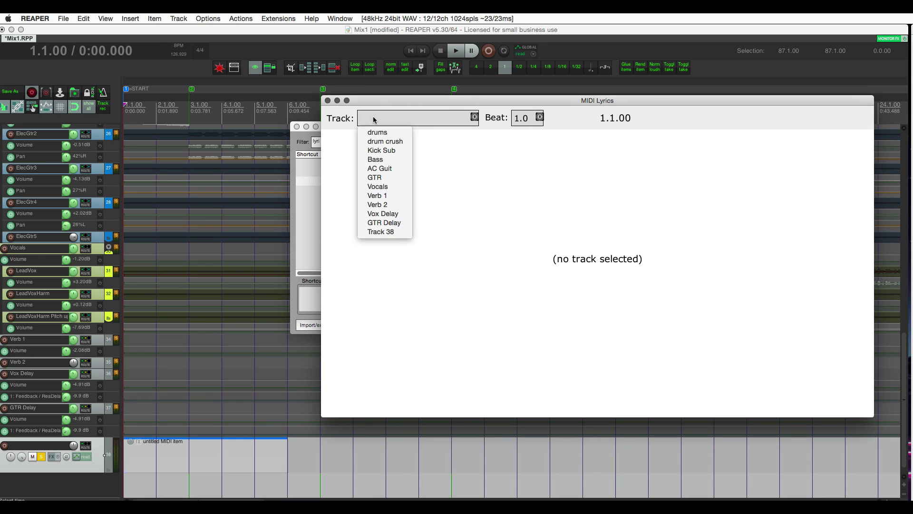
pyautogui.click(380, 231)
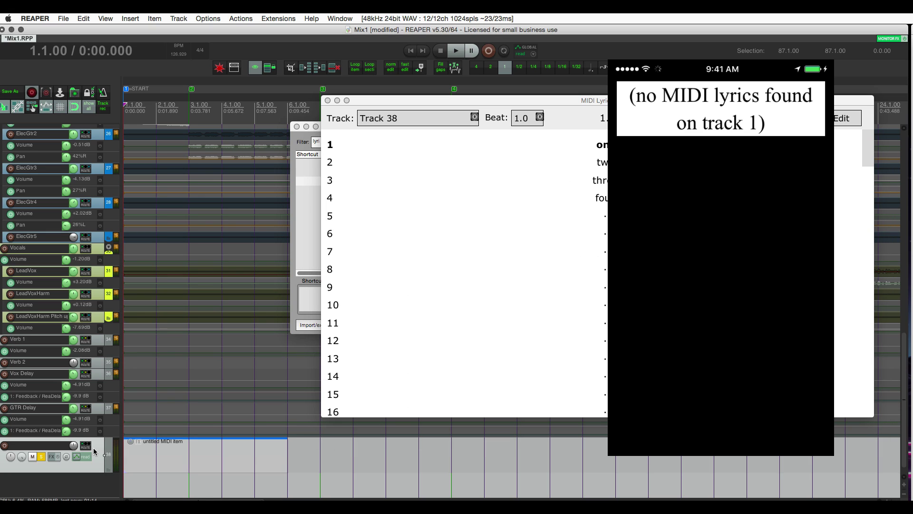
# Play Track 1's MIDI item lyrics from the project start, then unsolo track 1
pyautogui.scroll(3, 95, 447)
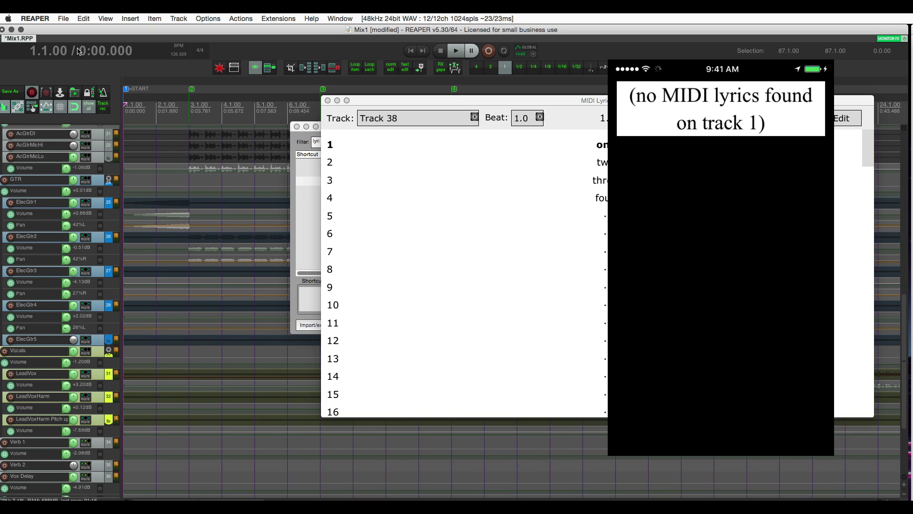
pyautogui.scroll(5, 62, 309)
pyautogui.scroll(5, 62, 309)
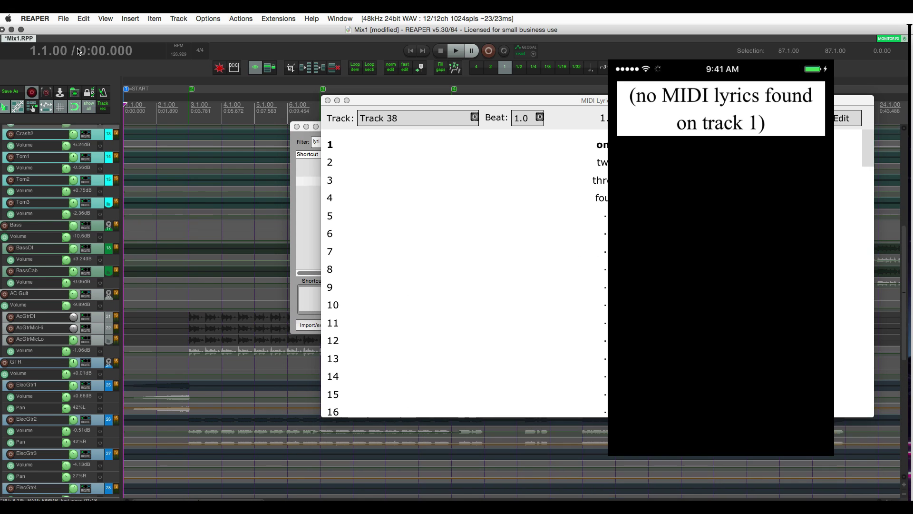
pyautogui.scroll(5, 61, 309)
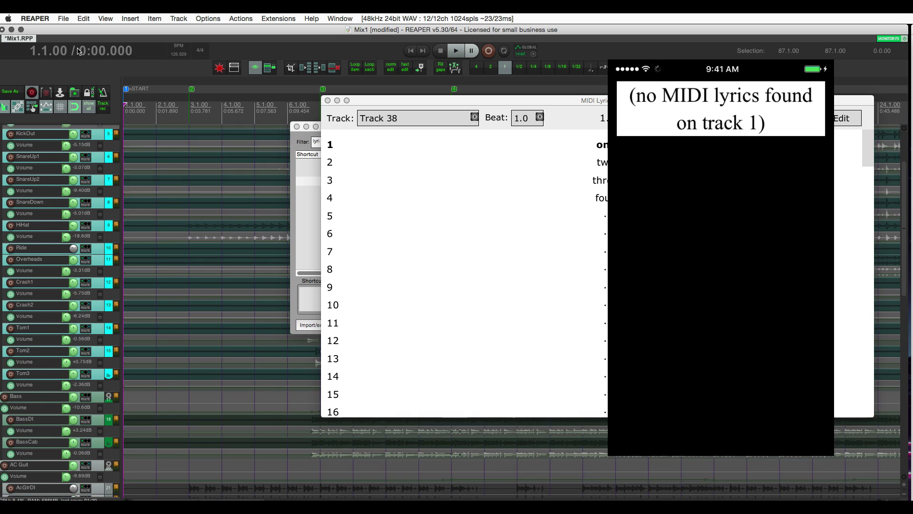
pyautogui.click(166, 138)
pyautogui.press('Home')
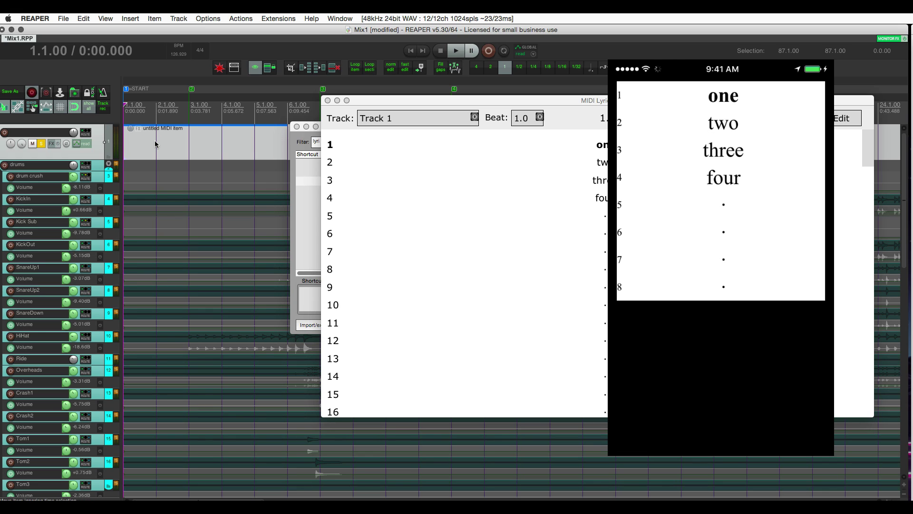
pyautogui.press('space')
pyautogui.press('space')
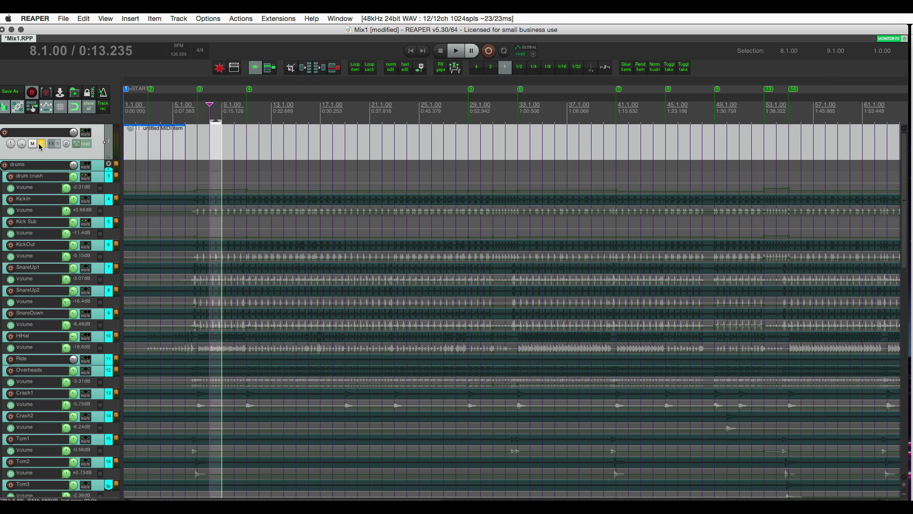
pyautogui.click(35, 144)
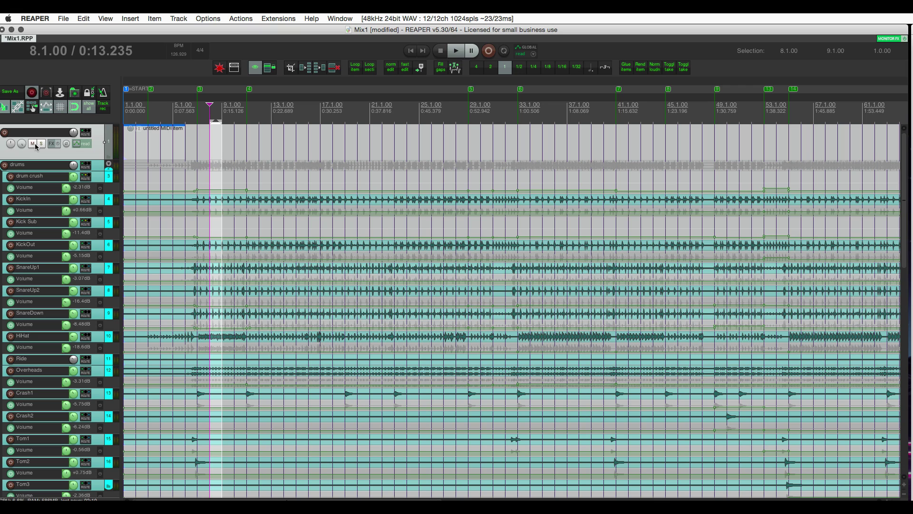
# Copy the action text of X-Raym_Convert selected item notes to take name.lua
pyautogui.hotkey('shift', '/')
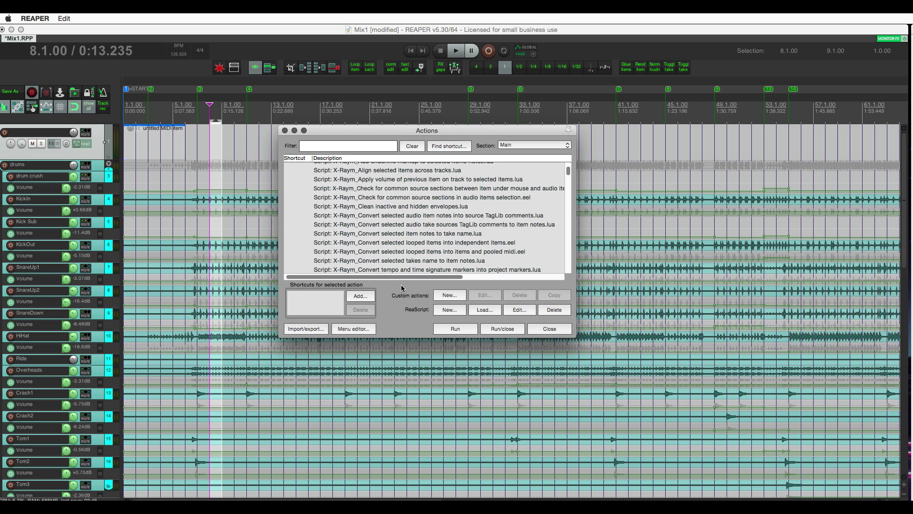
pyautogui.click(405, 234)
pyautogui.rightClick(404, 233)
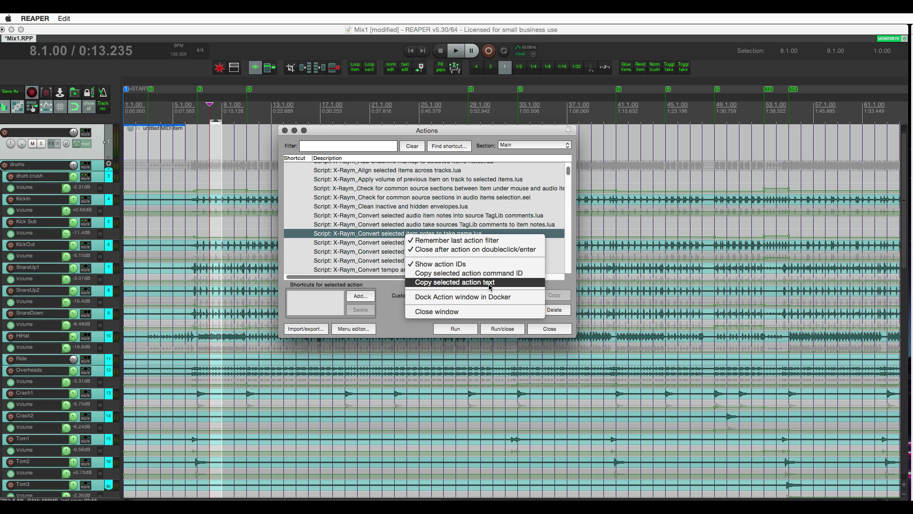
pyautogui.click(489, 286)
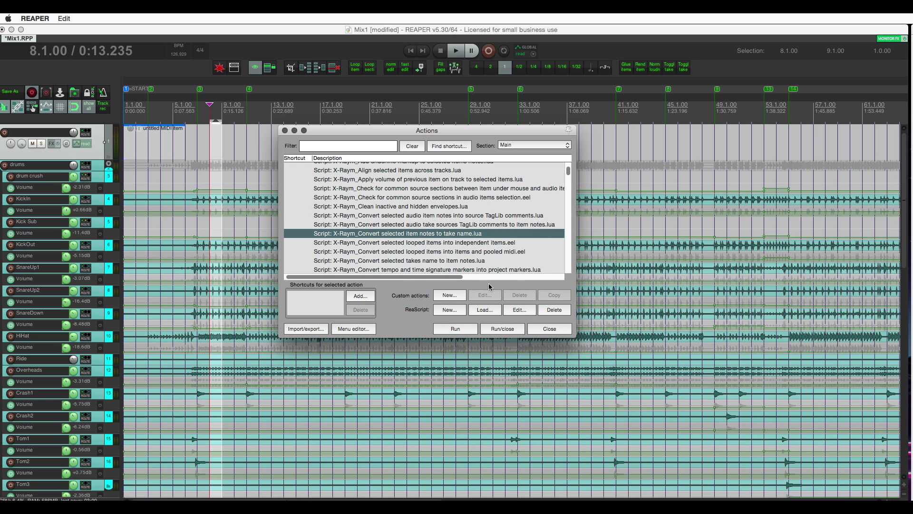
# Paste 'Script: X-Raym_Convert selected item notes to take name.lua' into the Evernote note and move it aside
pyautogui.press('super+Tab')
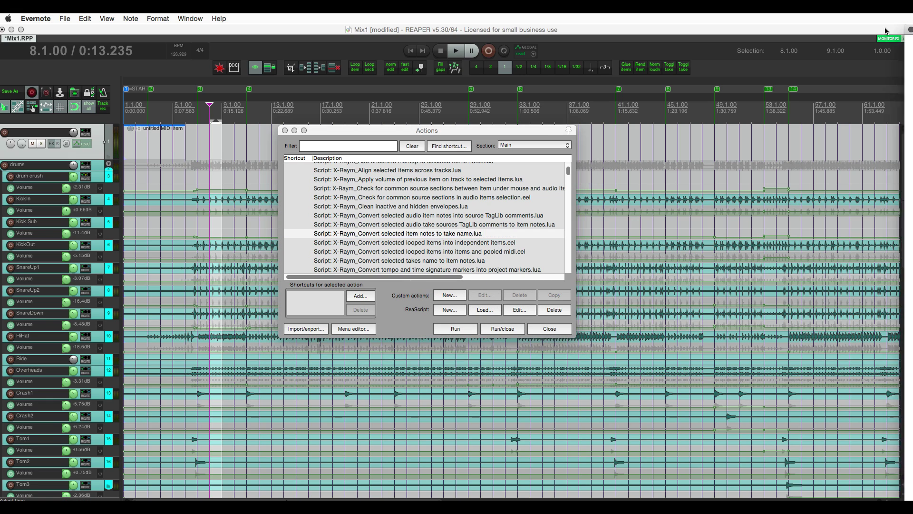
pyautogui.click(472, 116)
pyautogui.press('super+v')
pyautogui.press('Return')
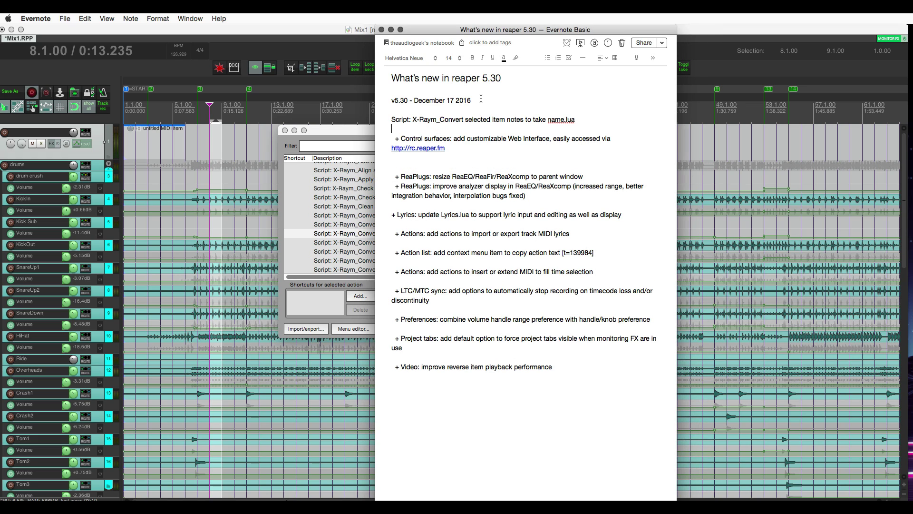
pyautogui.moveTo(441, 27); pyautogui.dragTo(912, 28)
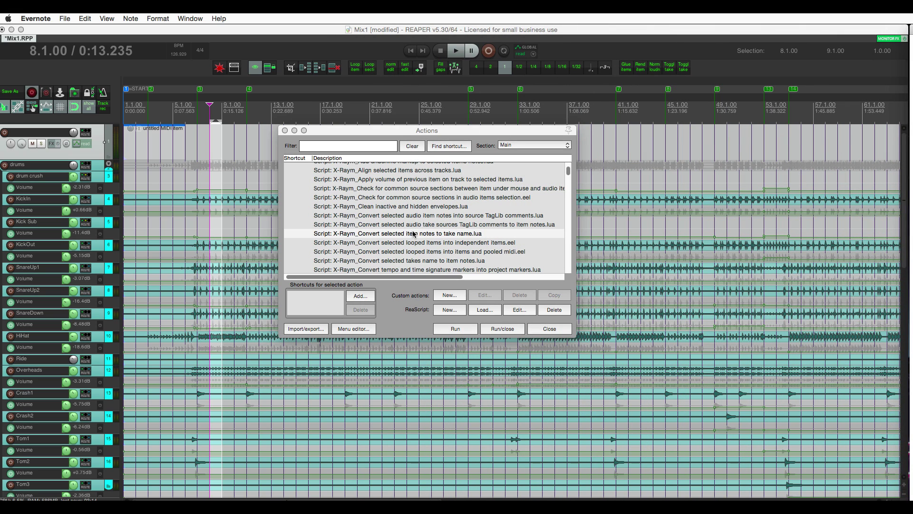
# Copy the action text of 'Create crossfaded loop from selected area of item - In place'
pyautogui.moveTo(568, 172); pyautogui.dragTo(567, 164)
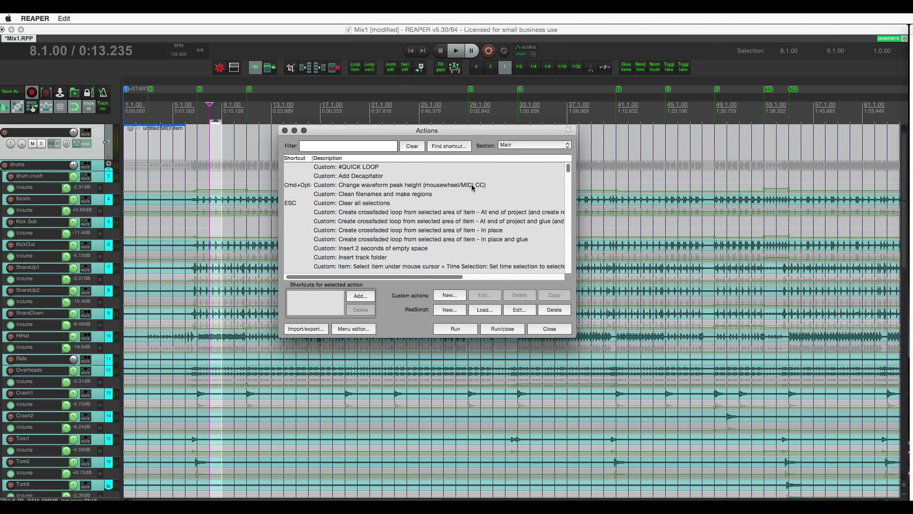
pyautogui.rightClick(409, 231)
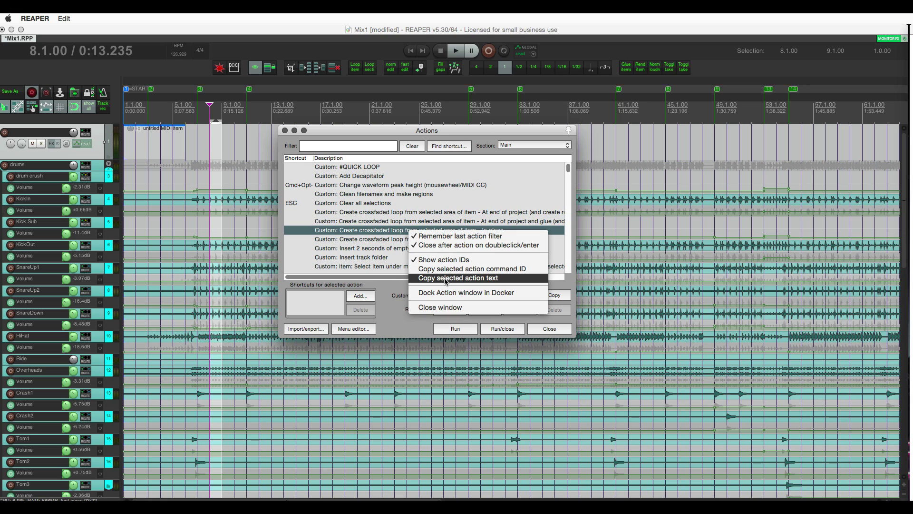
pyautogui.click(440, 279)
# Replace the script line in the Evernote note with the pasted crossfaded-loop action steps
pyautogui.press('super+Tab')
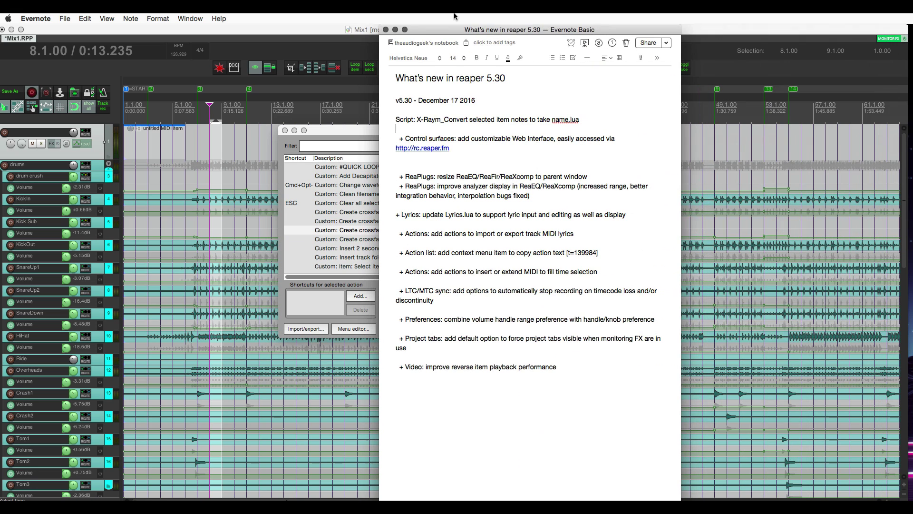
pyautogui.press('super+shift+Left')
pyautogui.press('BackSpace')
pyautogui.press('super+v')
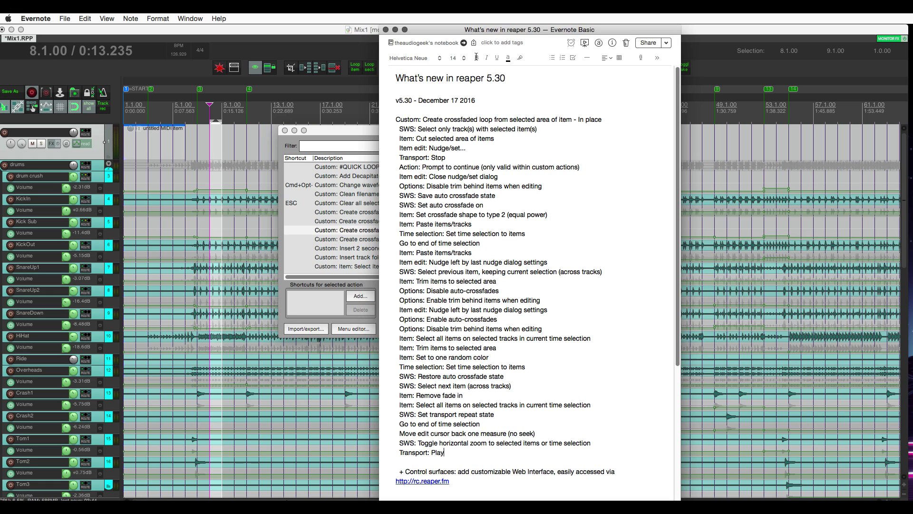
# Delete the pasted action steps and close the note window
pyautogui.moveTo(444, 452); pyautogui.dragTo(394, 119)
pyautogui.press('BackSpace')
pyautogui.press('BackSpace')
pyautogui.press('cmd+w')
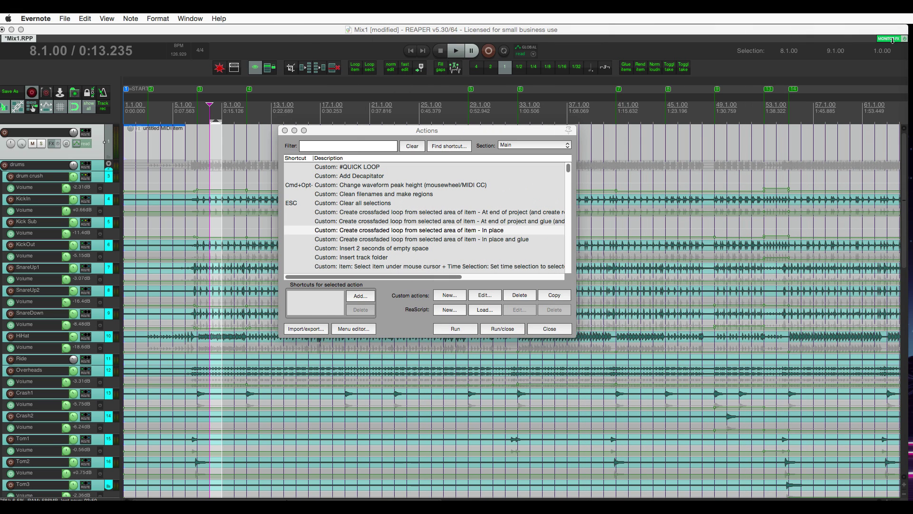
# Filter the Actions list for 'extend' and select the Insert or extend MIDI items action
pyautogui.click(408, 132)
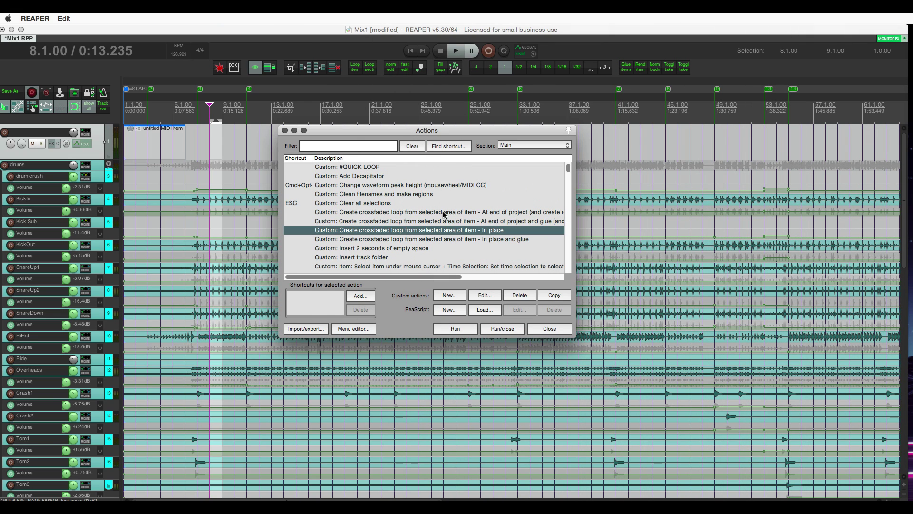
pyautogui.click(357, 146)
pyautogui.write('extend')
pyautogui.press('Down')
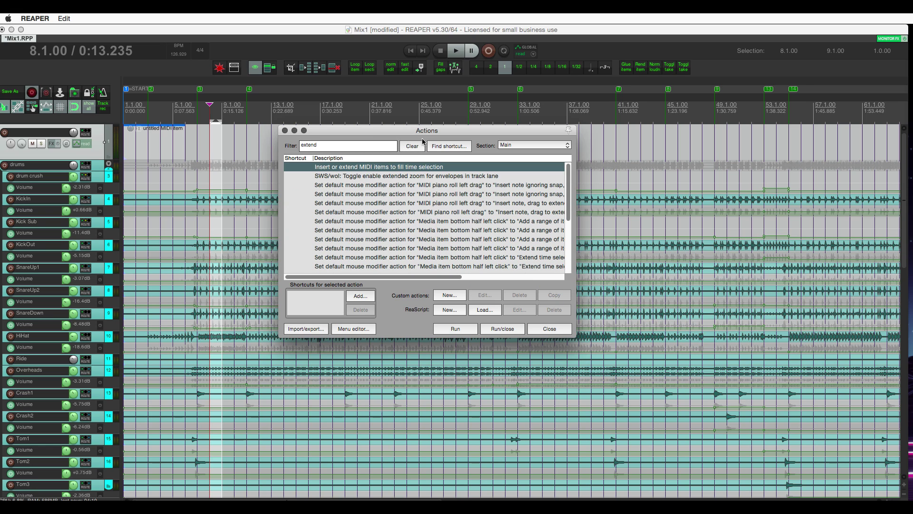
pyautogui.moveTo(427, 132); pyautogui.dragTo(421, 234)
pyautogui.click(247, 138)
# Fill the bar 15–30 selection with a MIDI item, split it at bar 19, then re-extend it
pyautogui.moveTo(291, 136); pyautogui.dragTo(486, 131)
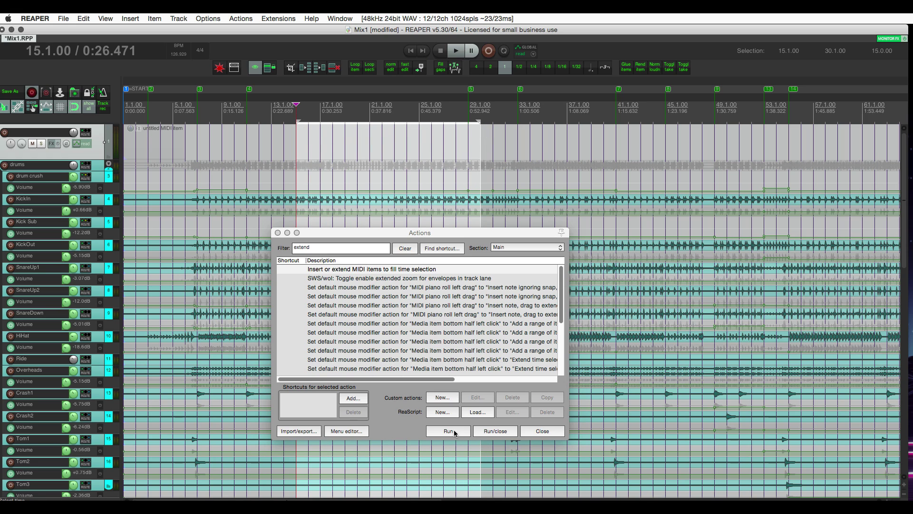
pyautogui.click(454, 433)
pyautogui.click(344, 193)
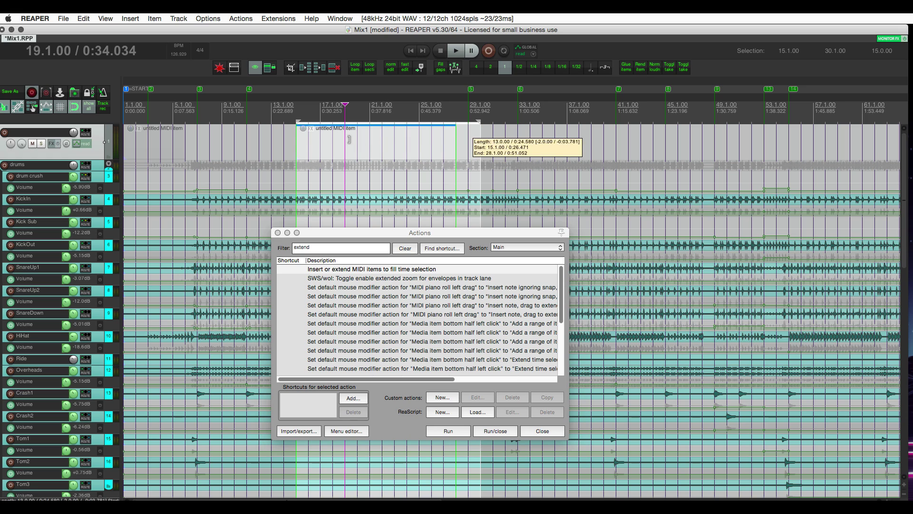
pyautogui.press('s')
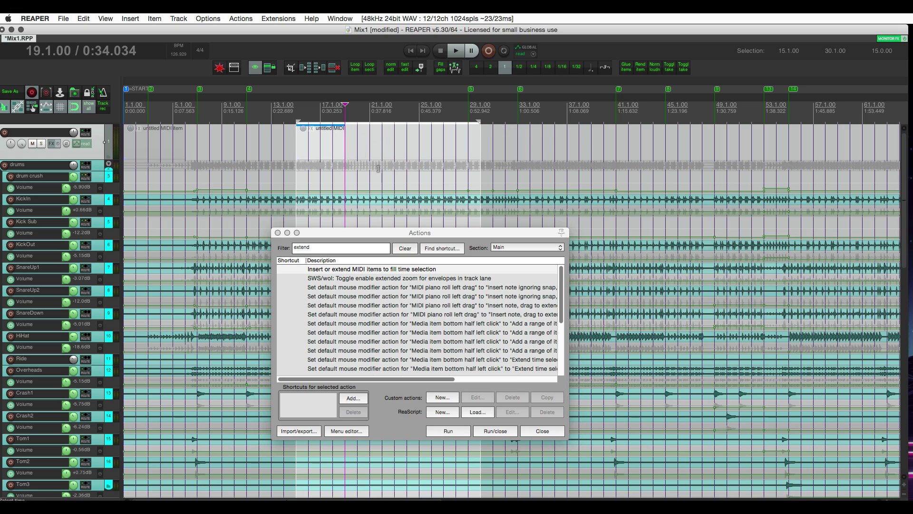
pyautogui.click(452, 431)
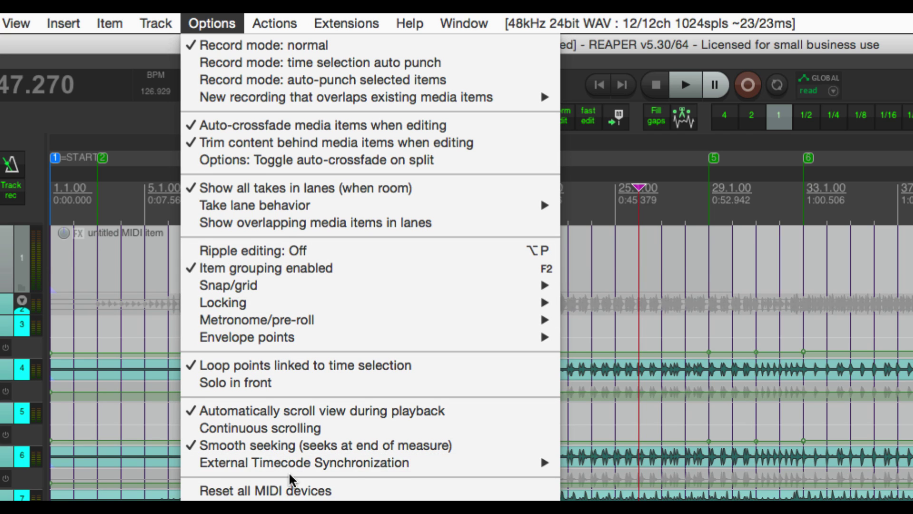
# Review the External Timecode Synchronization settings for stopping on drift, then close them
pyautogui.moveTo(292, 462)
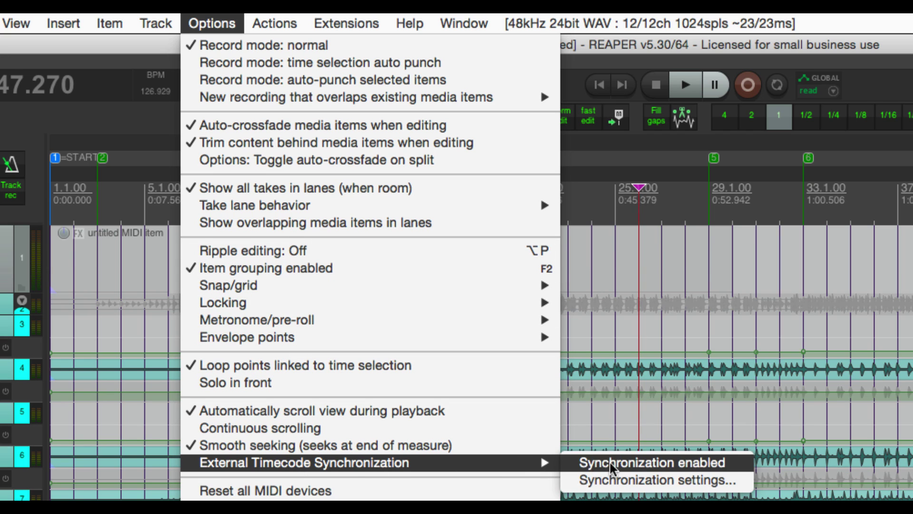
pyautogui.click(633, 479)
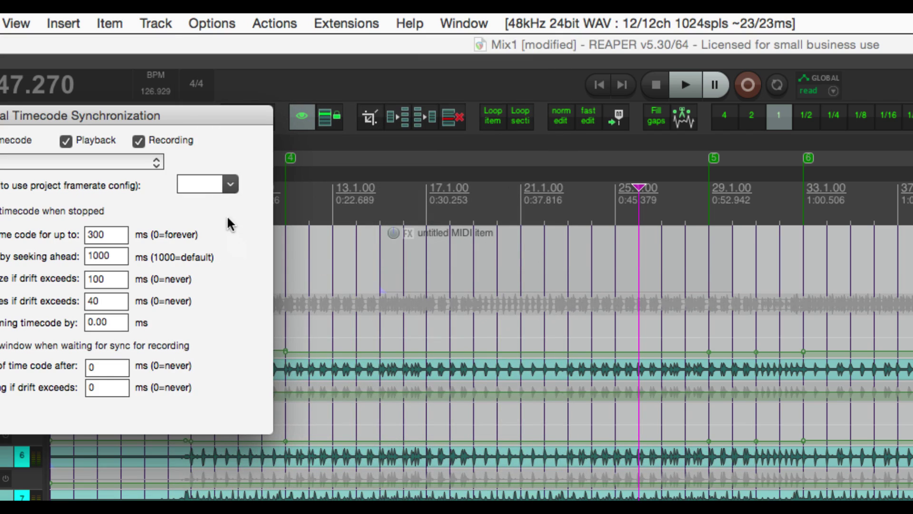
pyautogui.moveTo(163, 116); pyautogui.dragTo(765, 118)
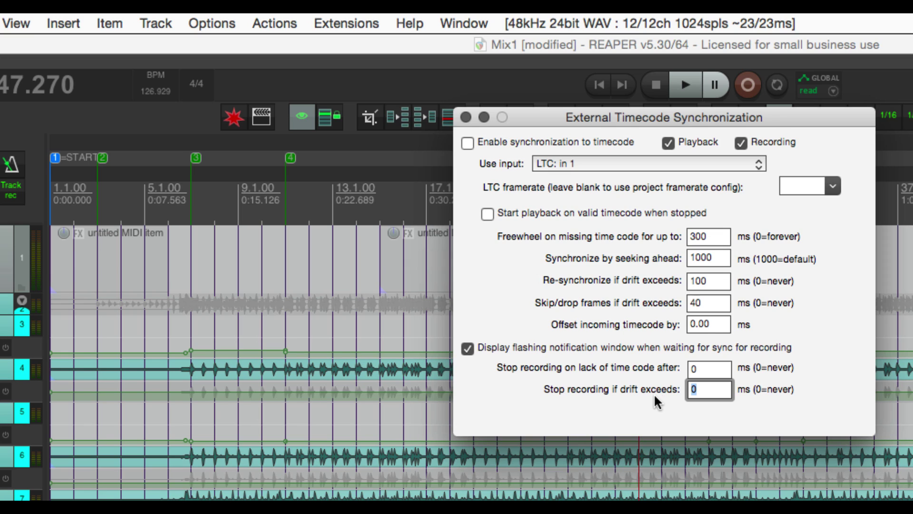
pyautogui.click(465, 117)
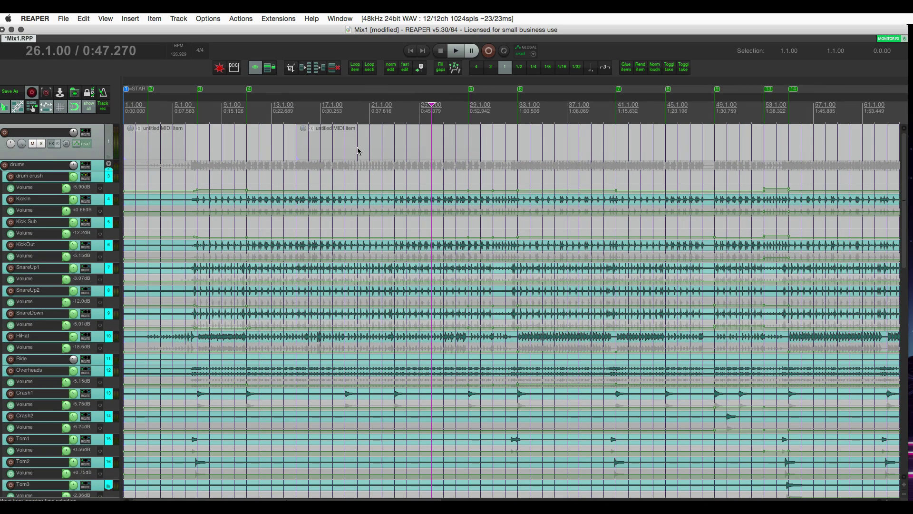
pyautogui.rightClick(456, 55)
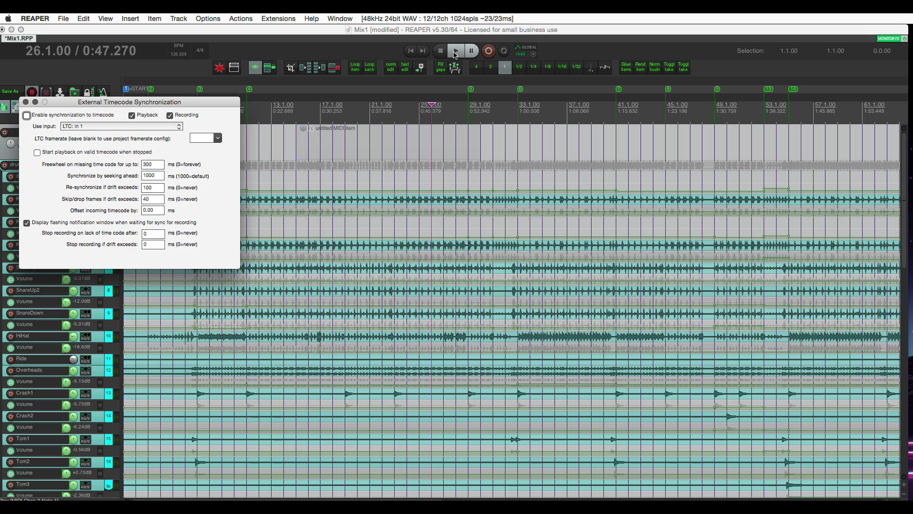
pyautogui.click(27, 104)
# In Preferences > Appearance > Media, view the Item volume control choices and keep Knob
pyautogui.click(315, 140)
pyautogui.press('super+comma')
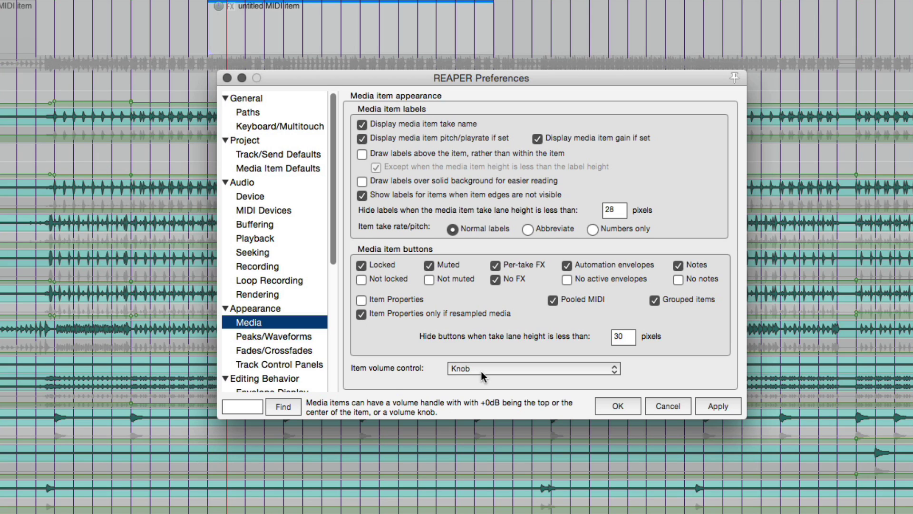
pyautogui.click(482, 371)
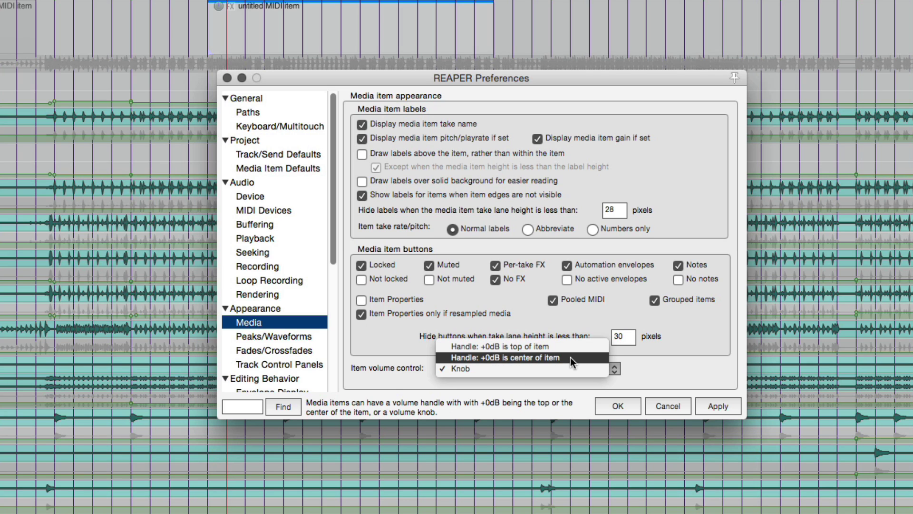
pyautogui.click(519, 371)
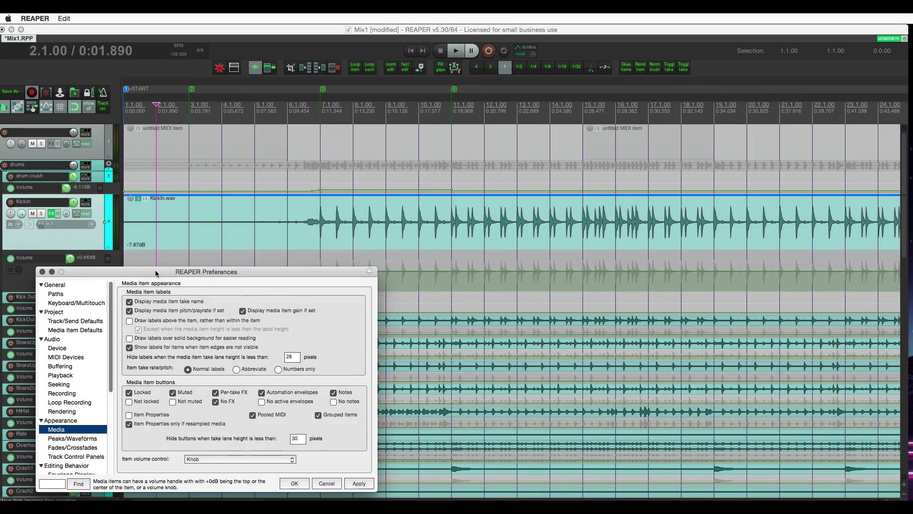
# Apply the center-handle (+0dB at center) item volume style and lower KickIn's volume
pyautogui.click(153, 220)
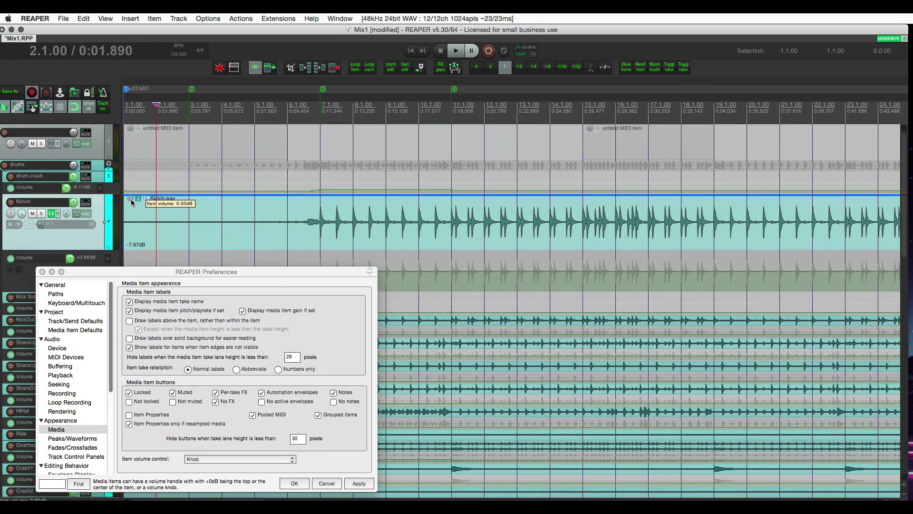
pyautogui.moveTo(135, 203)
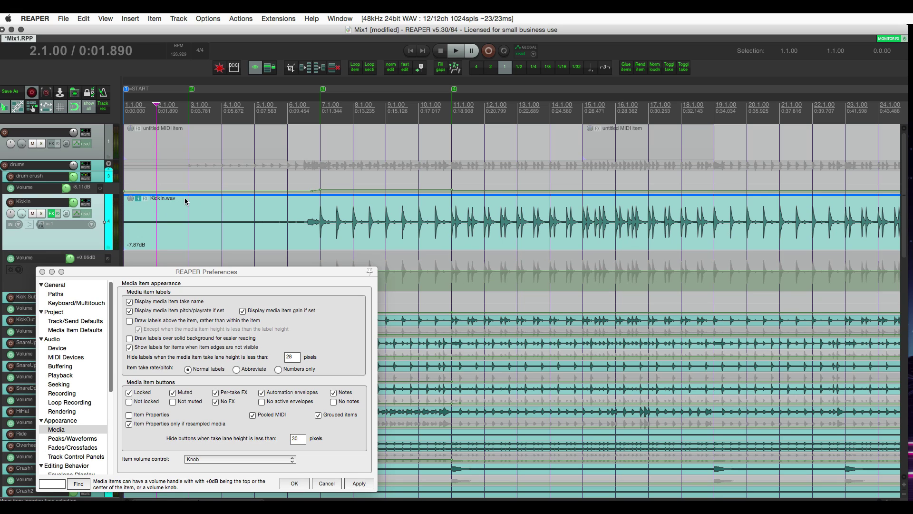
pyautogui.click(217, 459)
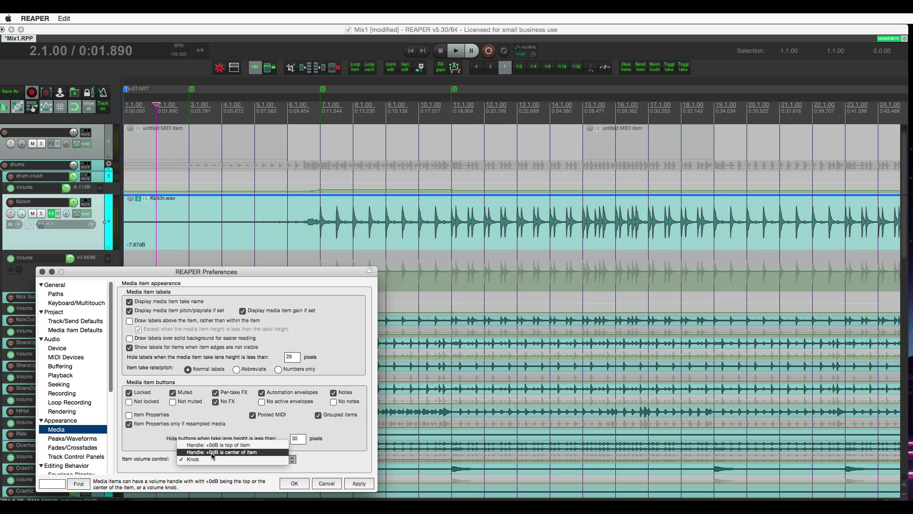
pyautogui.click(216, 452)
pyautogui.click(359, 483)
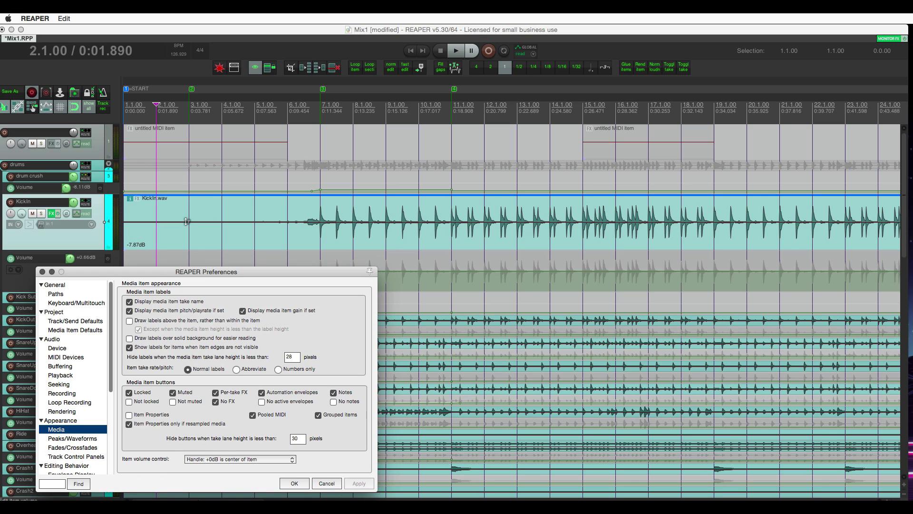
pyautogui.moveTo(187, 222)
pyautogui.mouseDown()
pyautogui.moveTo(189, 235)
pyautogui.moveTo(195, 229)
pyautogui.mouseUp()
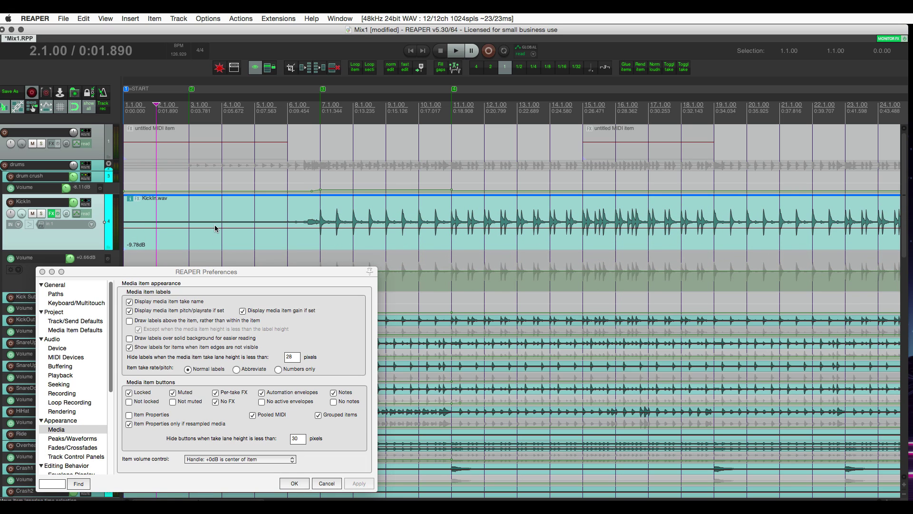
# Apply the top-handle (+0dB at top) style and raise KickIn's volume to +0.92dB
pyautogui.click(207, 211)
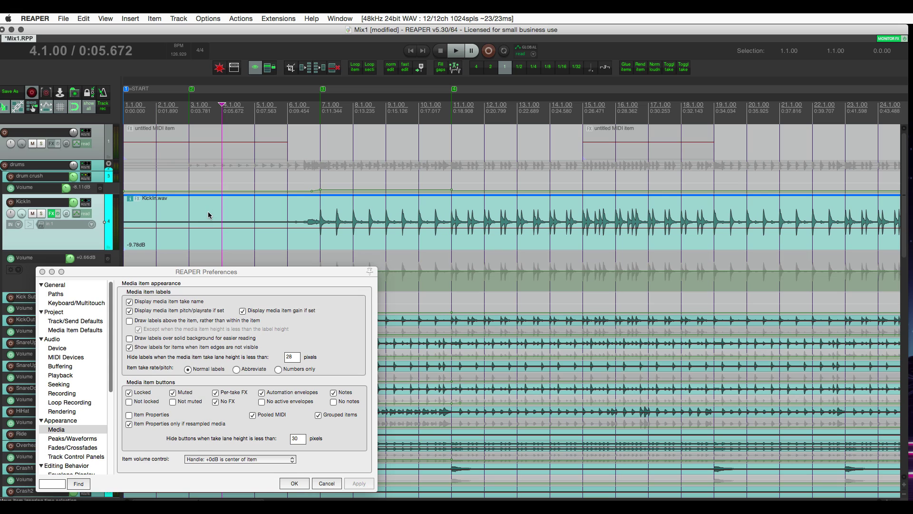
pyautogui.click(235, 459)
pyautogui.click(246, 453)
pyautogui.click(363, 483)
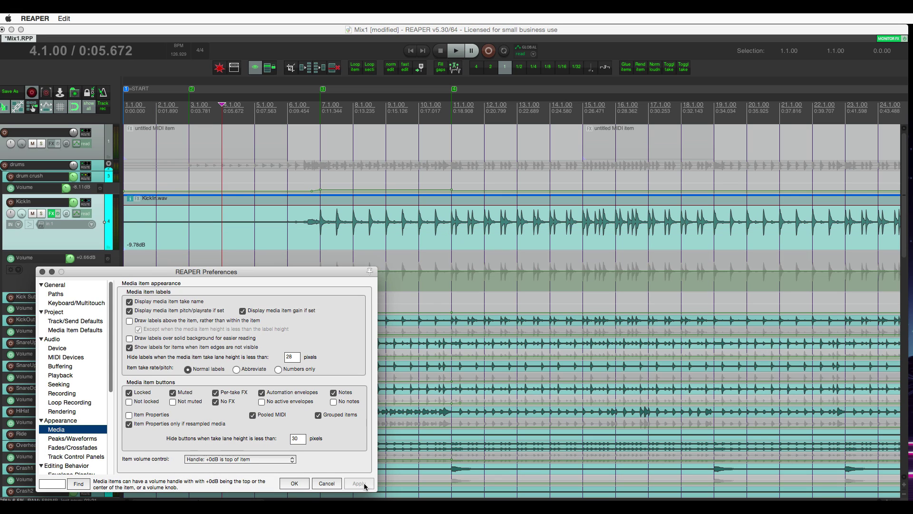
pyautogui.moveTo(286, 202)
pyautogui.mouseDown()
pyautogui.moveTo(285, 223)
pyautogui.moveTo(289, 195)
pyautogui.mouseUp()
pyautogui.click(289, 195)
pyautogui.moveTo(289, 195); pyautogui.dragTo(289, 125)
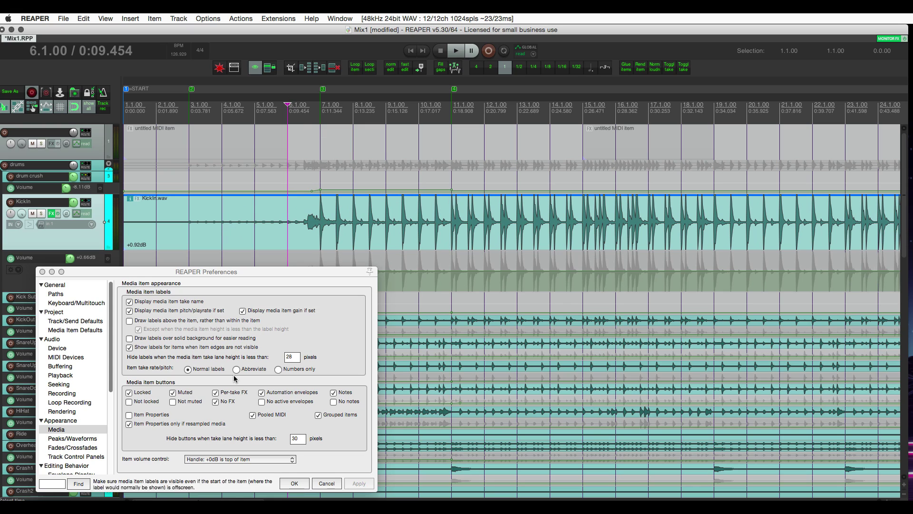
# Restore the Knob item volume style and set KickIn back to -7.87dB
pyautogui.click(221, 458)
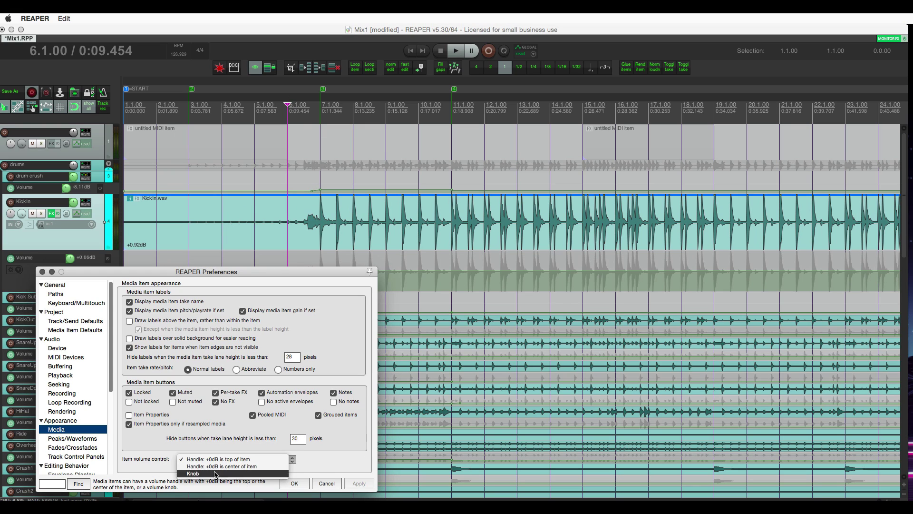
pyautogui.click(223, 477)
pyautogui.click(359, 484)
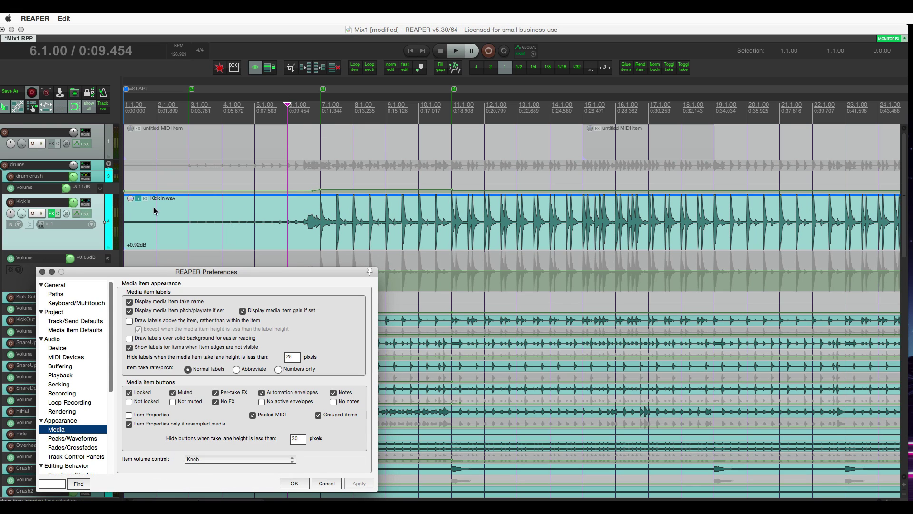
pyautogui.moveTo(133, 203)
pyautogui.moveTo(146, 206); pyautogui.dragTo(235, 447)
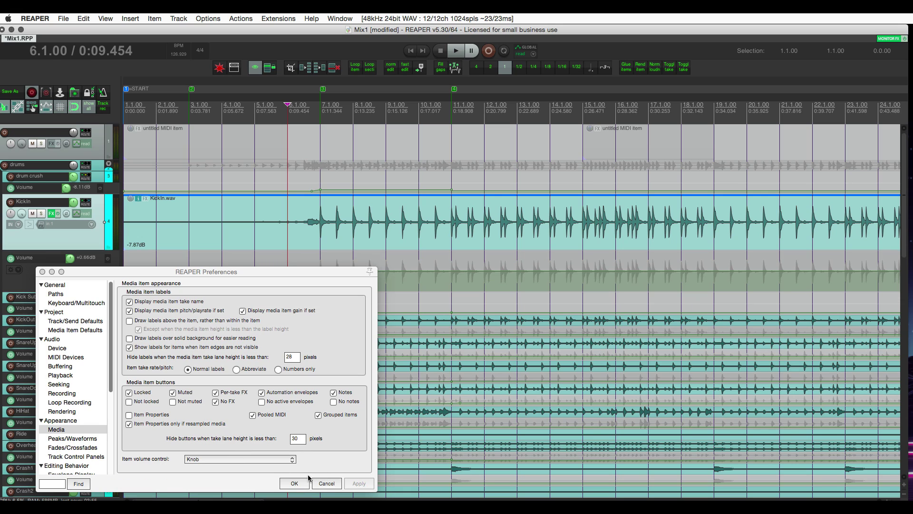
# Close Preferences, view the monitoring FX chain, and disable forcing project tabs visible with monitoring FX
pyautogui.press('Escape')
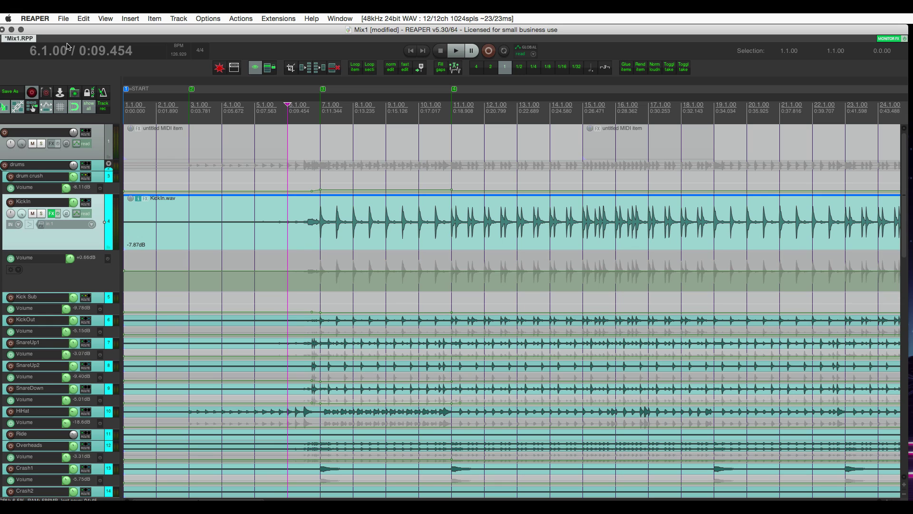
pyautogui.click(888, 38)
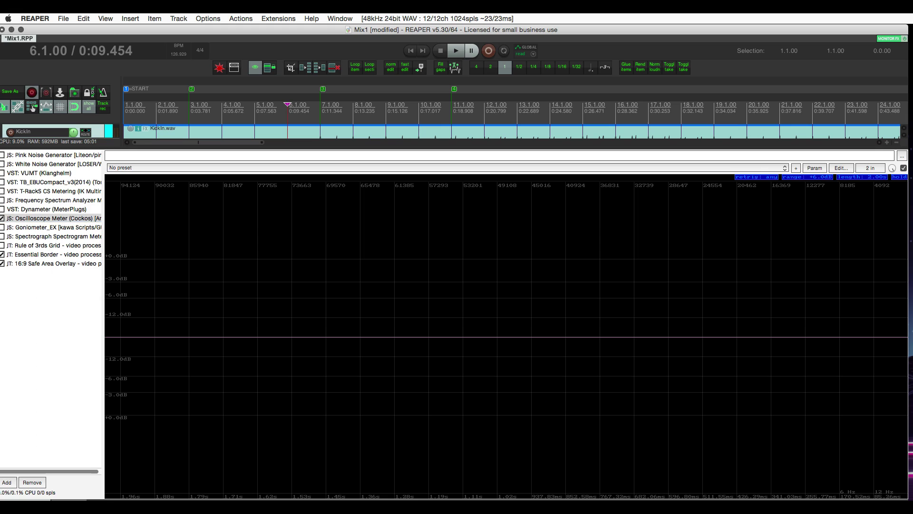
pyautogui.press('Escape')
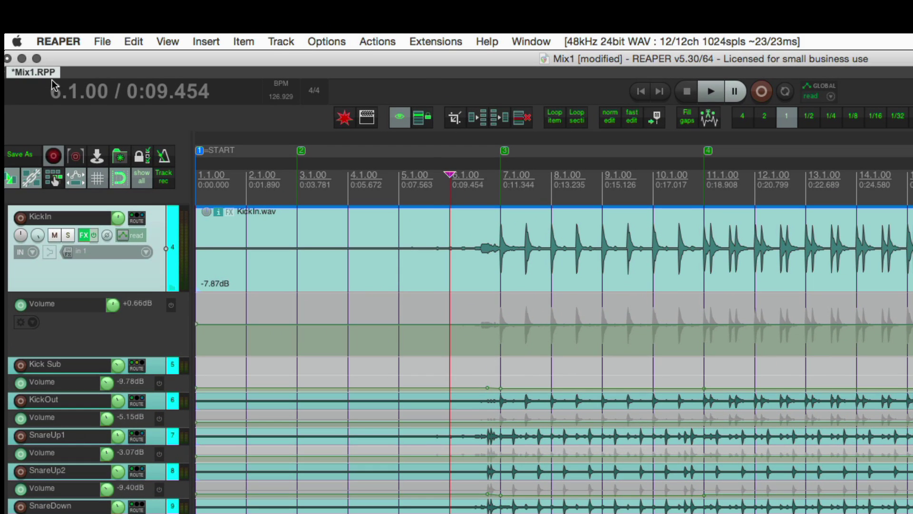
pyautogui.rightClick(29, 39)
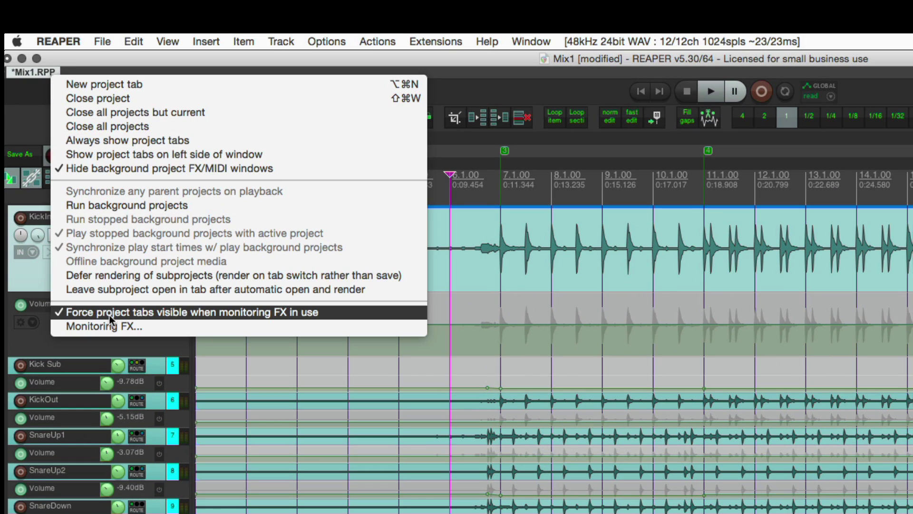
pyautogui.click(149, 312)
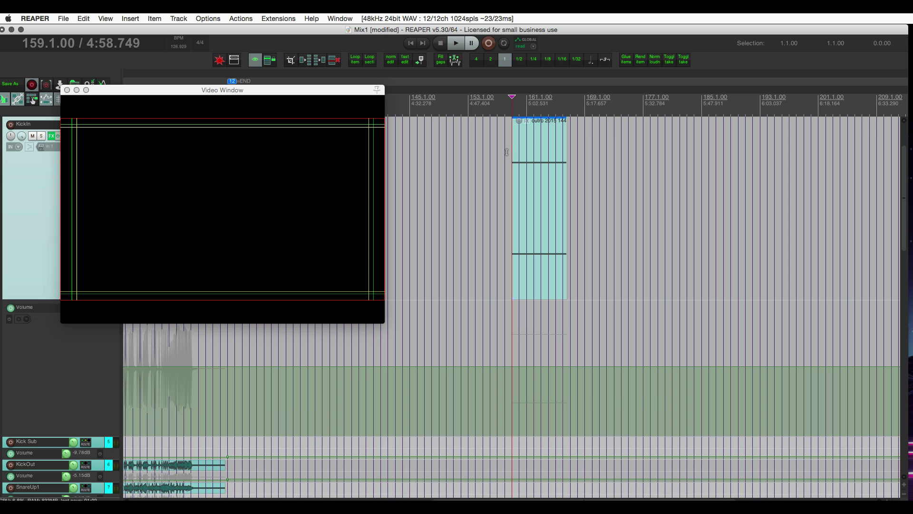
# Reverse the active take of the outro video item via Item settings
pyautogui.click(555, 160)
pyautogui.scroll(3, 553, 180)
pyautogui.click(484, 179)
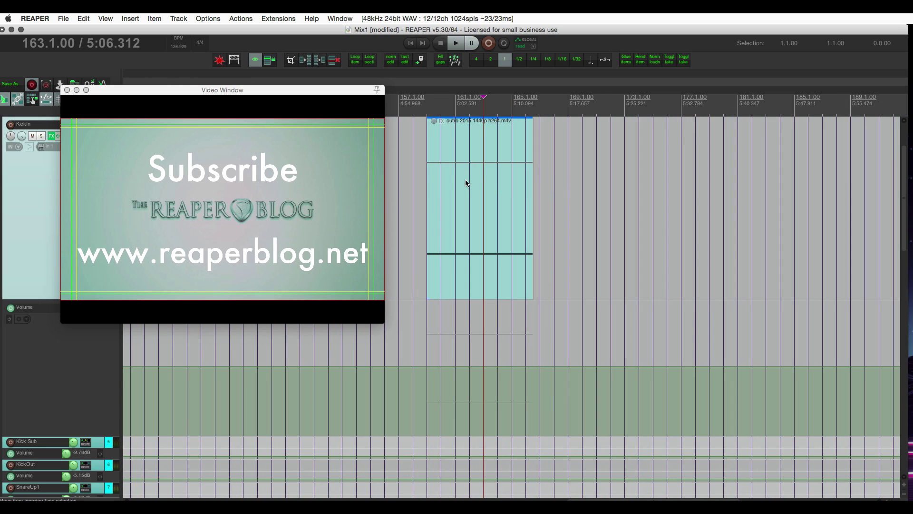
pyautogui.click(459, 182)
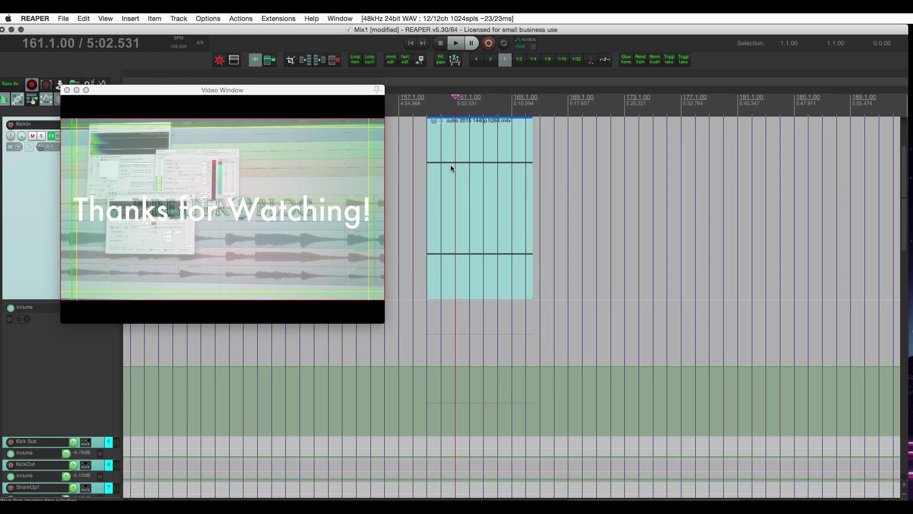
pyautogui.rightClick(451, 165)
pyautogui.moveTo(500, 157)
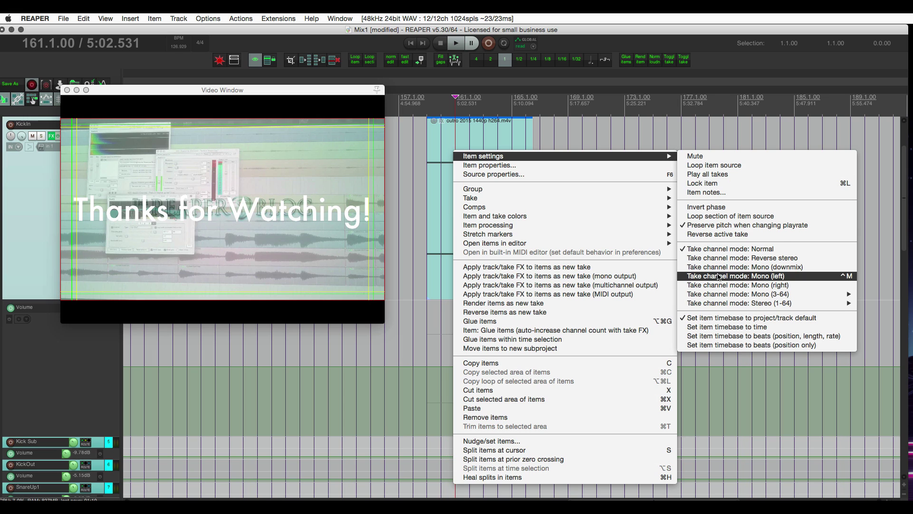
pyautogui.click(717, 234)
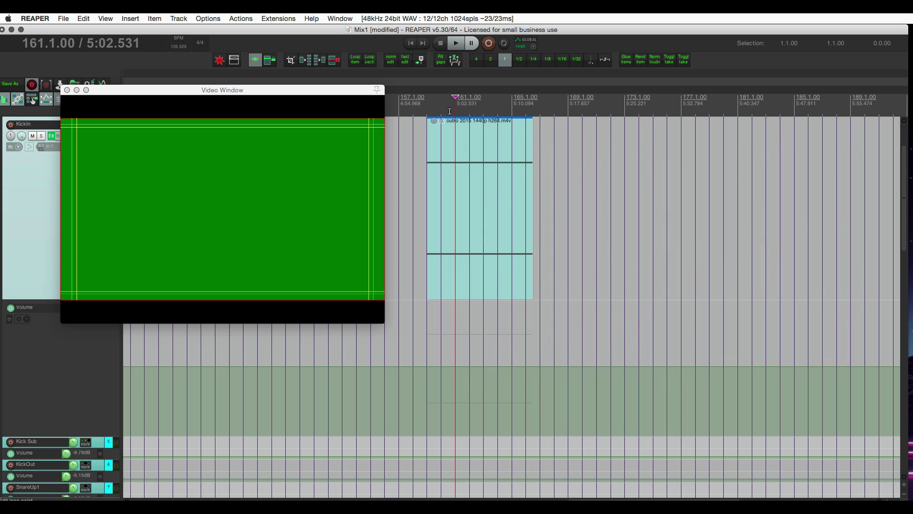
# Play the reversed outro video from its start and stop at bar 163
pyautogui.click(429, 116)
pyautogui.press('space')
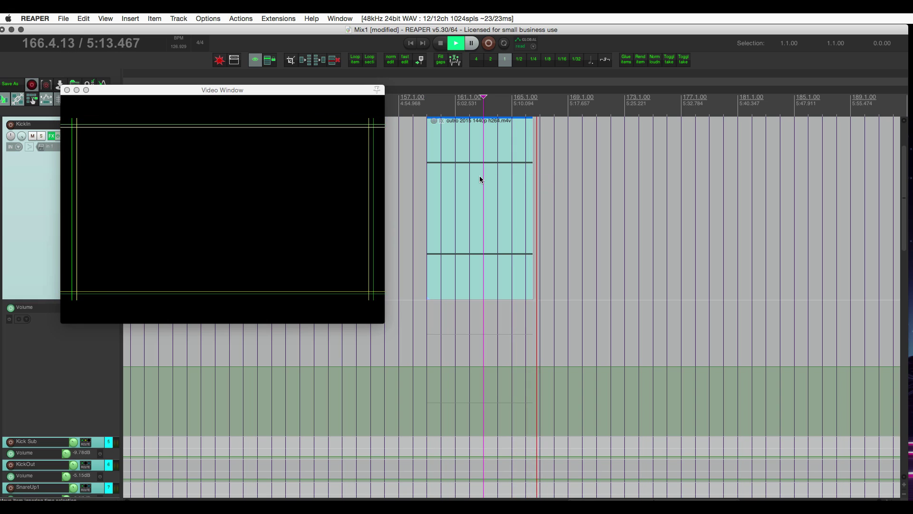
pyautogui.click(480, 176)
pyautogui.press('space')
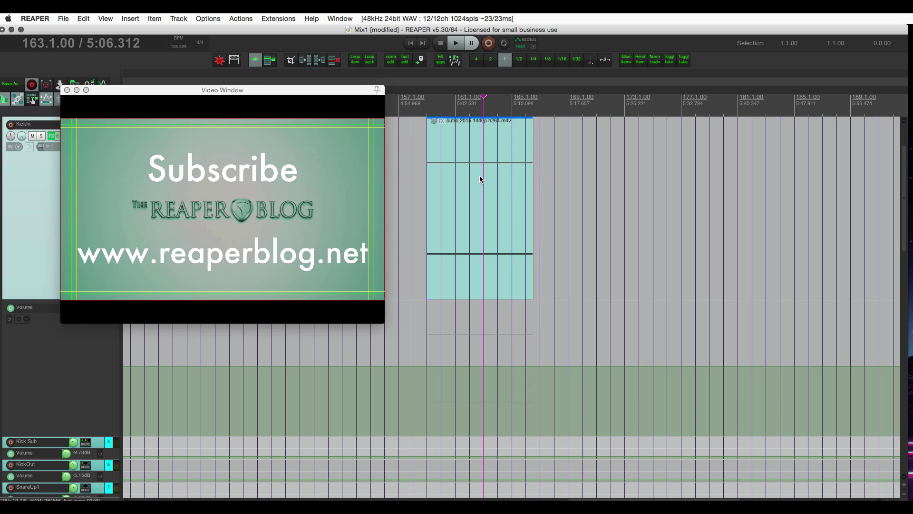